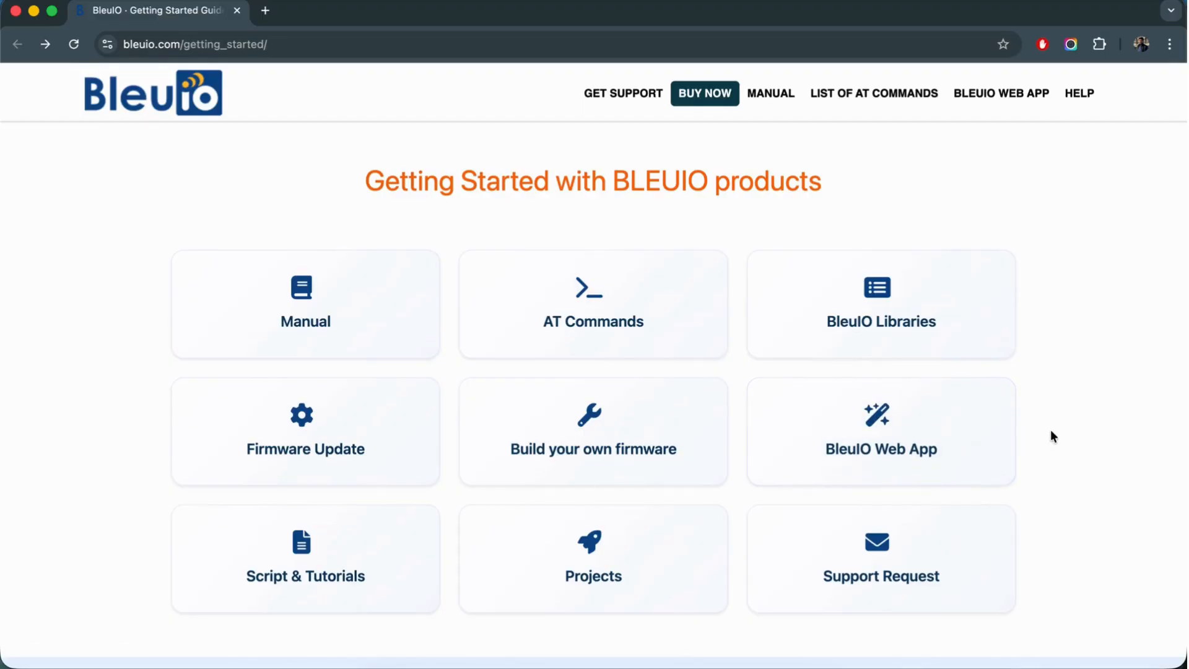
Step: Open the BleuIO Web App from the getting started page and view its install prompt without installing it
click(935, 427)
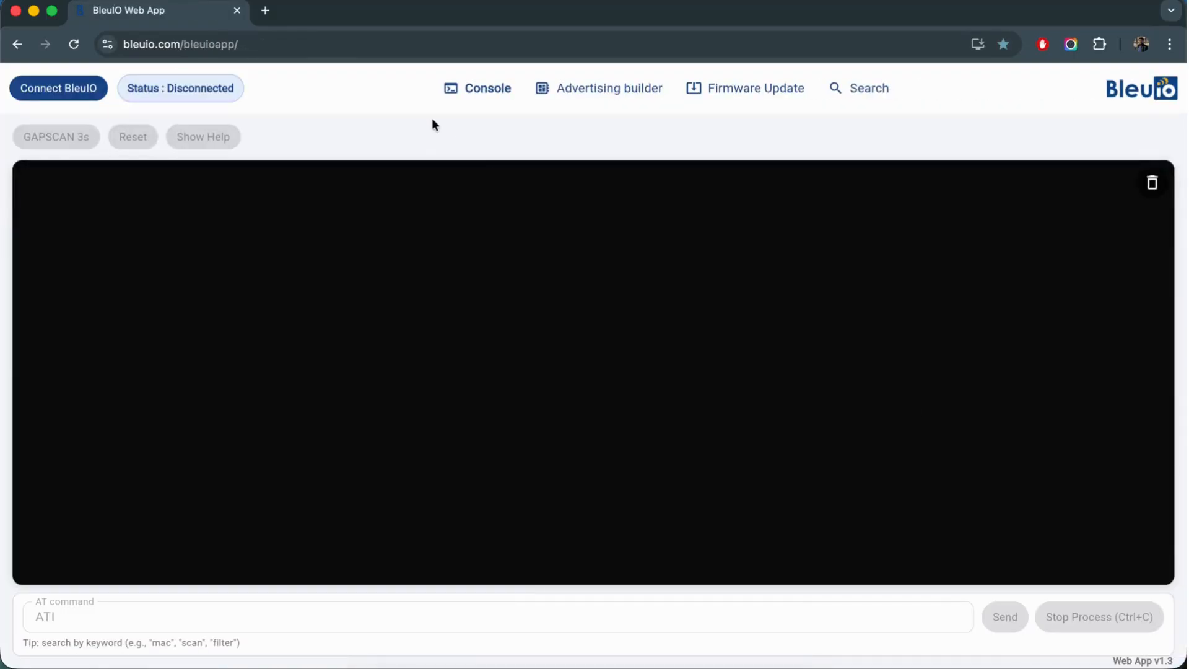
drag(251, 44, 119, 45)
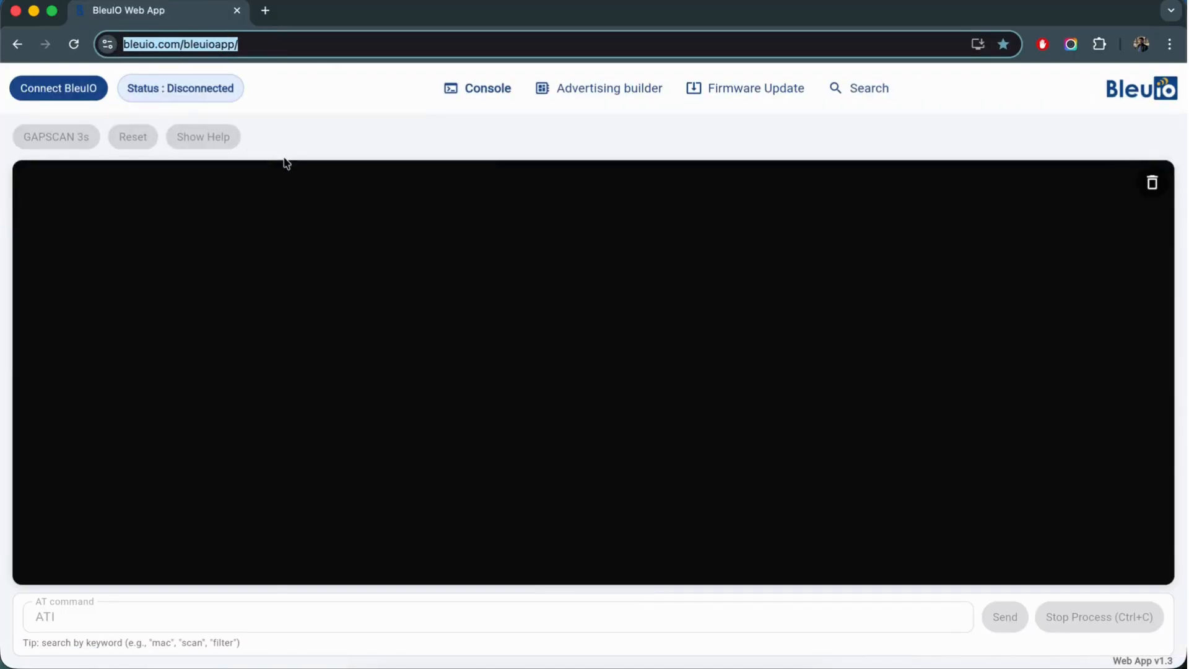
click(291, 179)
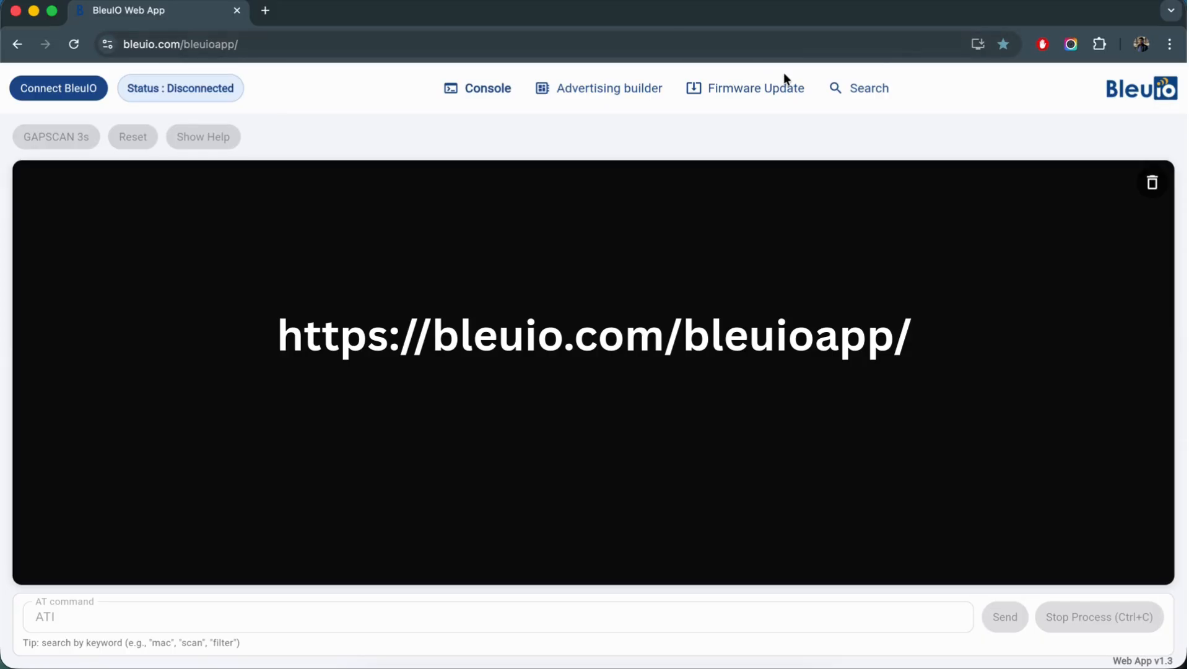
click(978, 44)
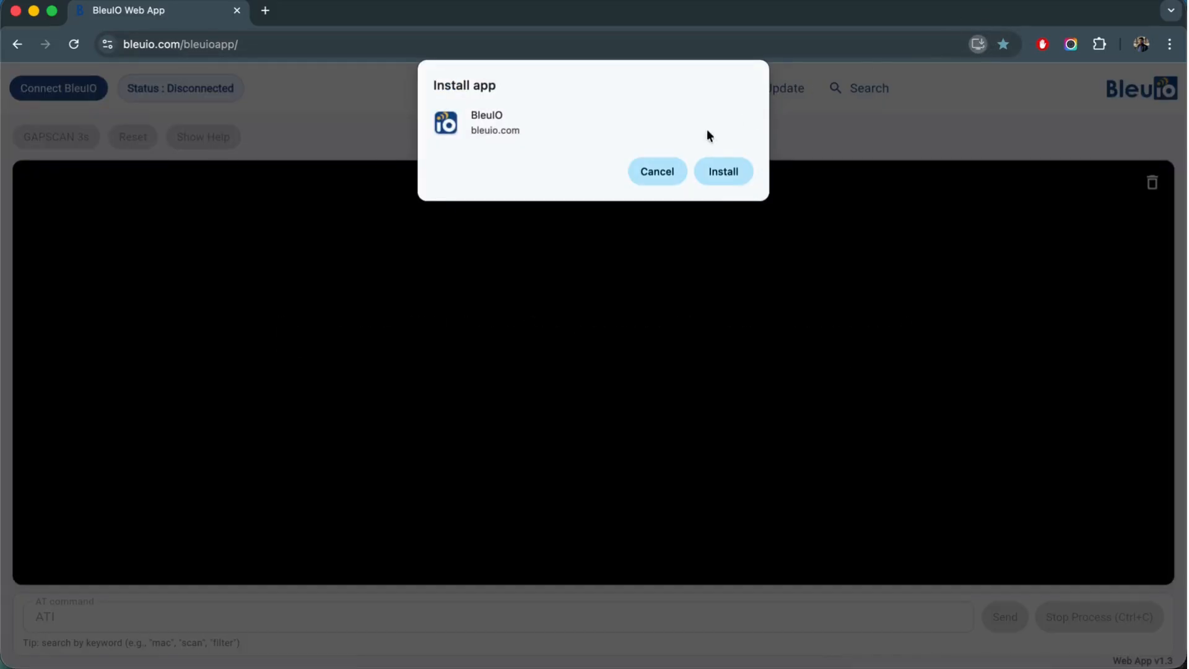
click(672, 171)
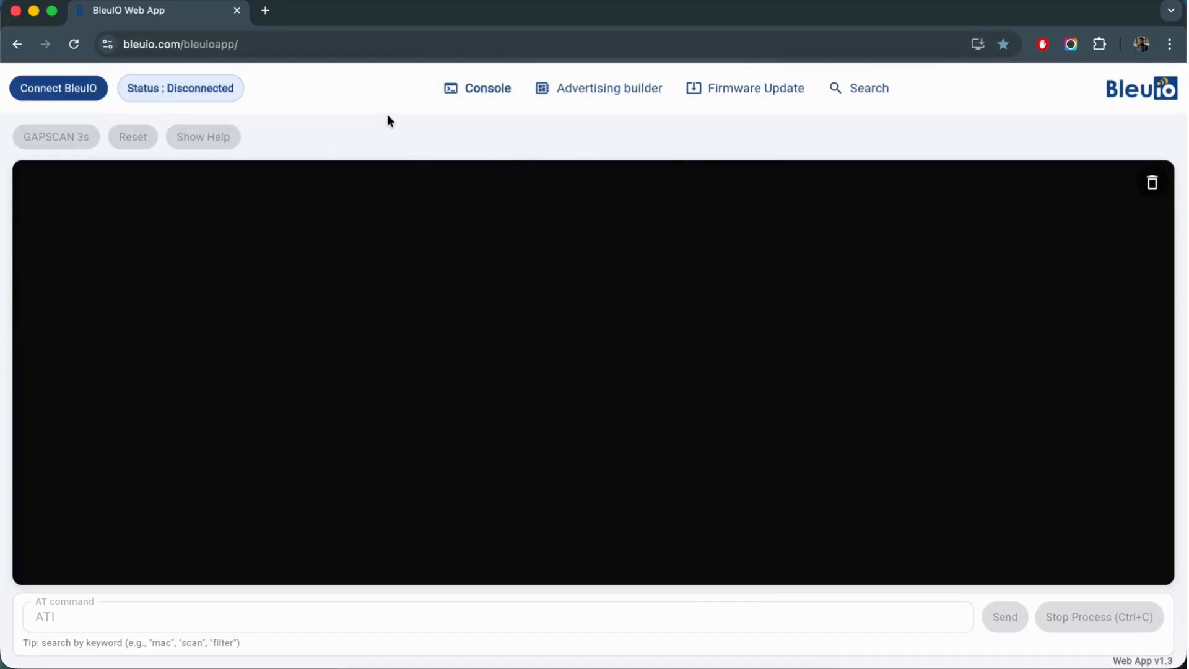
Step: Connect the web app to the BleuIO Pro (cu.usbmodem4041) serial port
click(62, 88)
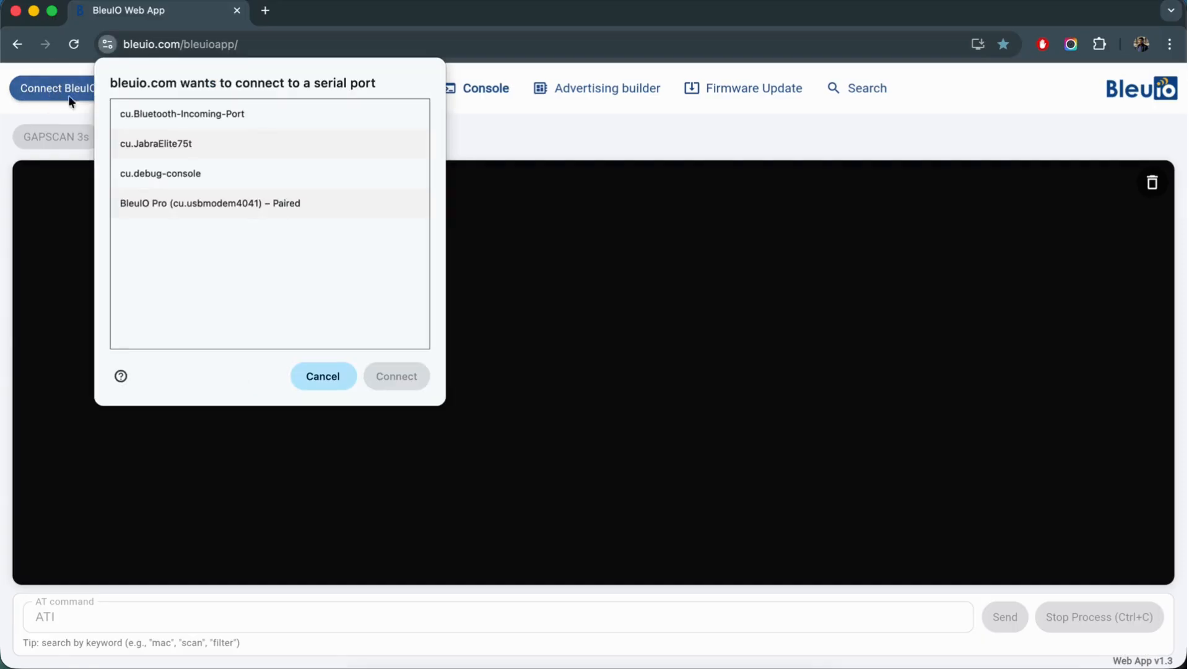
click(243, 210)
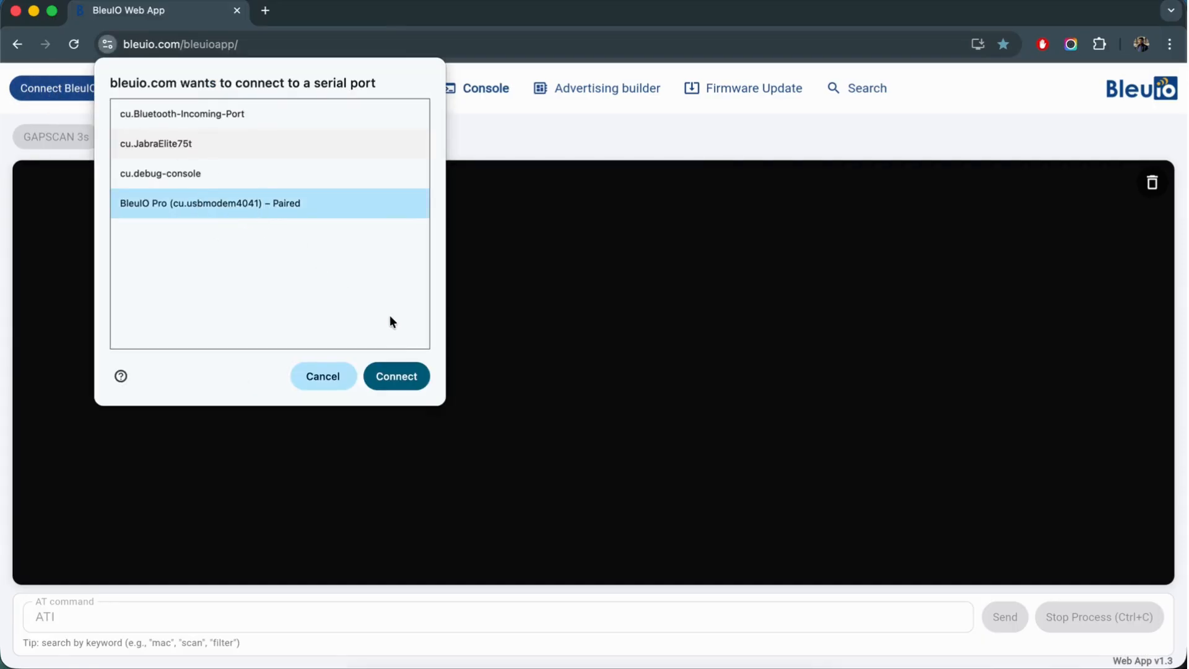
click(397, 376)
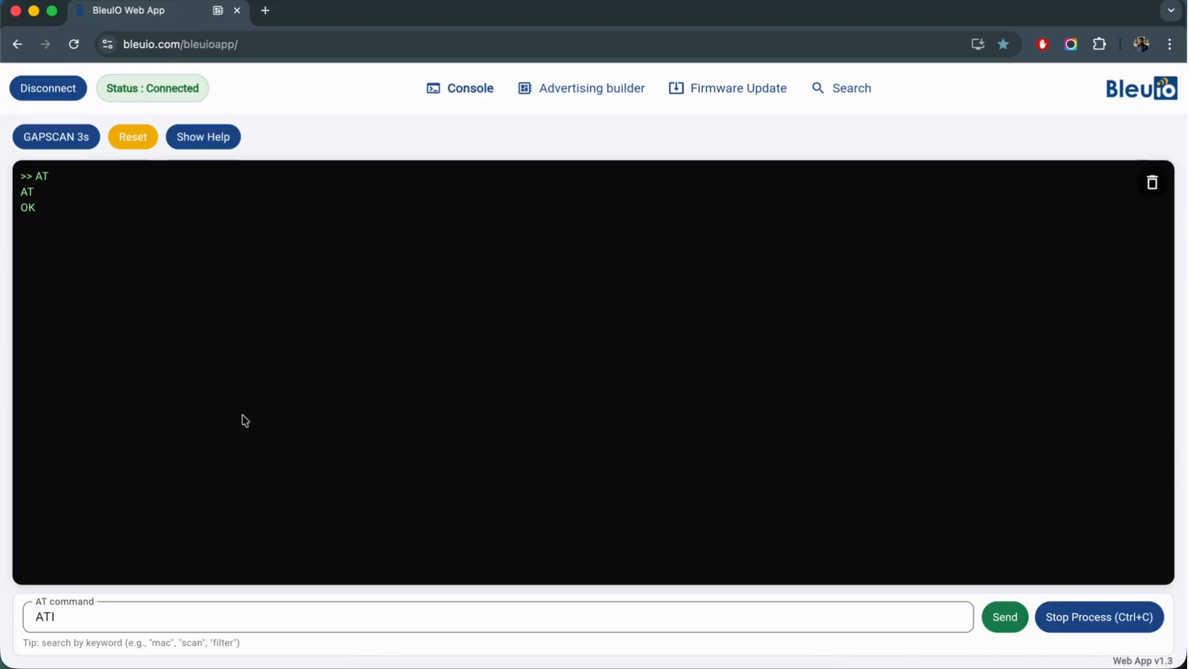
Step: Find the AT+GETMAC command by the keyword "mac" and send it to the dongle
click(131, 617)
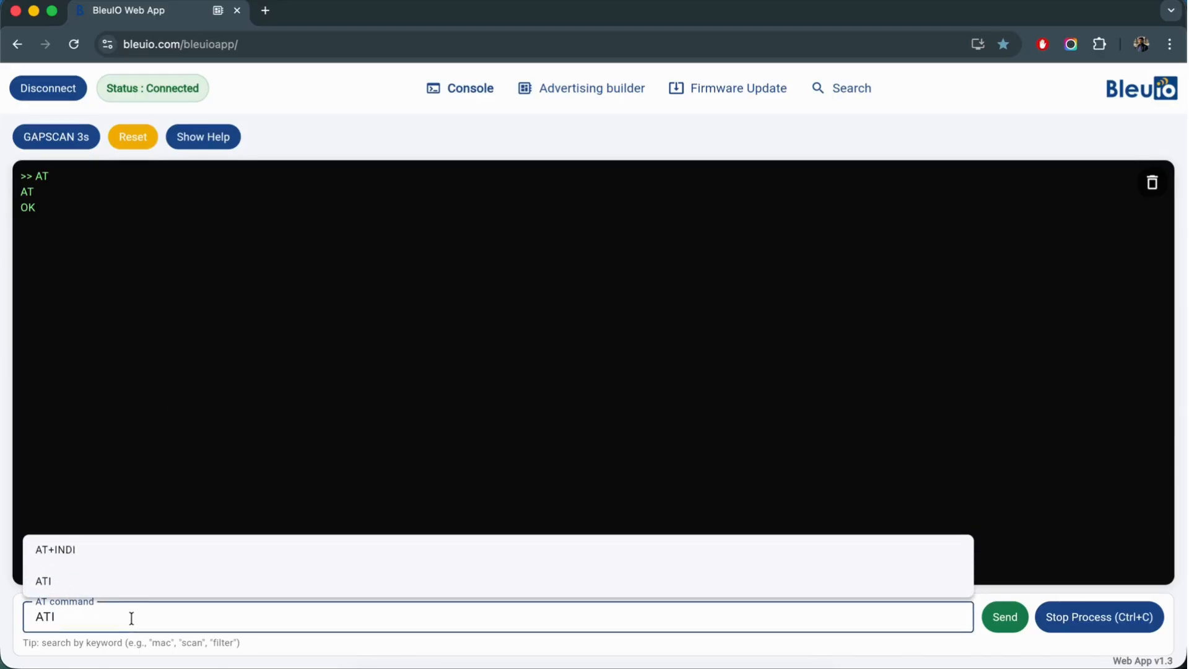
key(BackSpace)
key(BackSpace)
key(BackSpace)
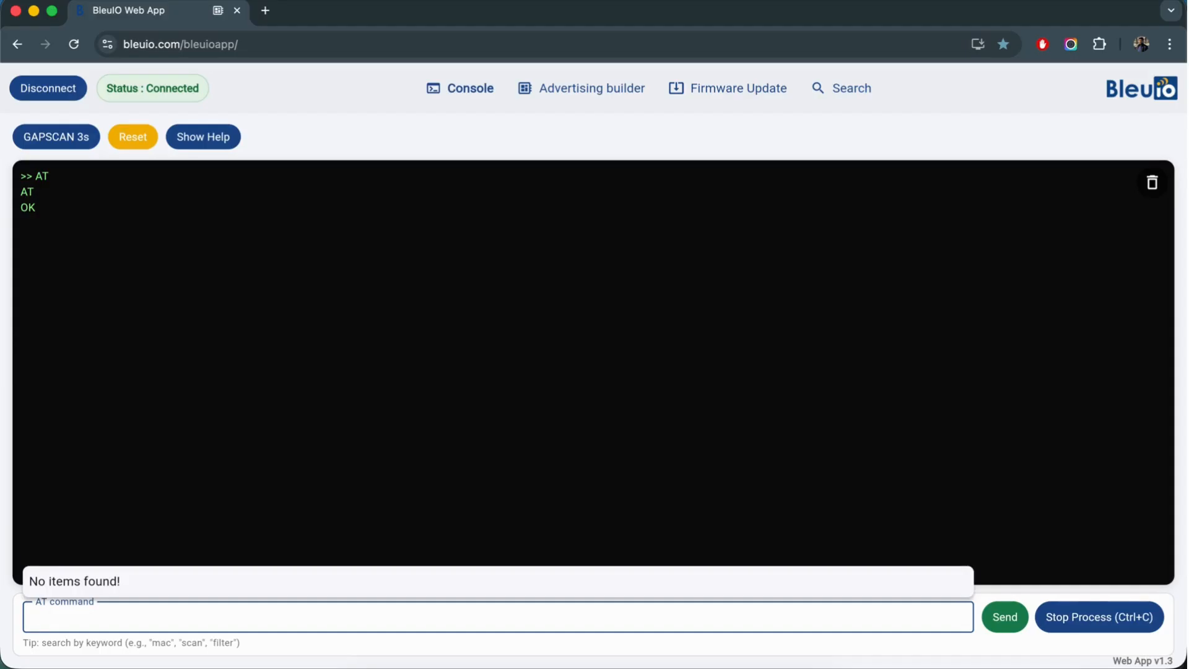
text(mac)
click(111, 581)
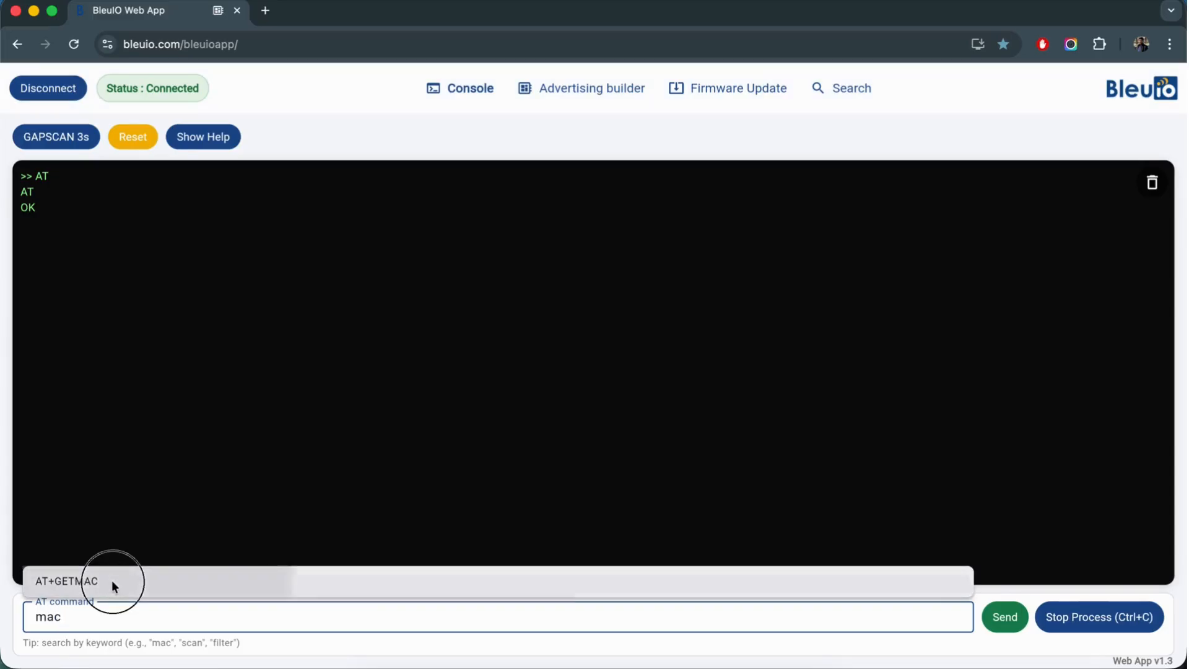
click(998, 620)
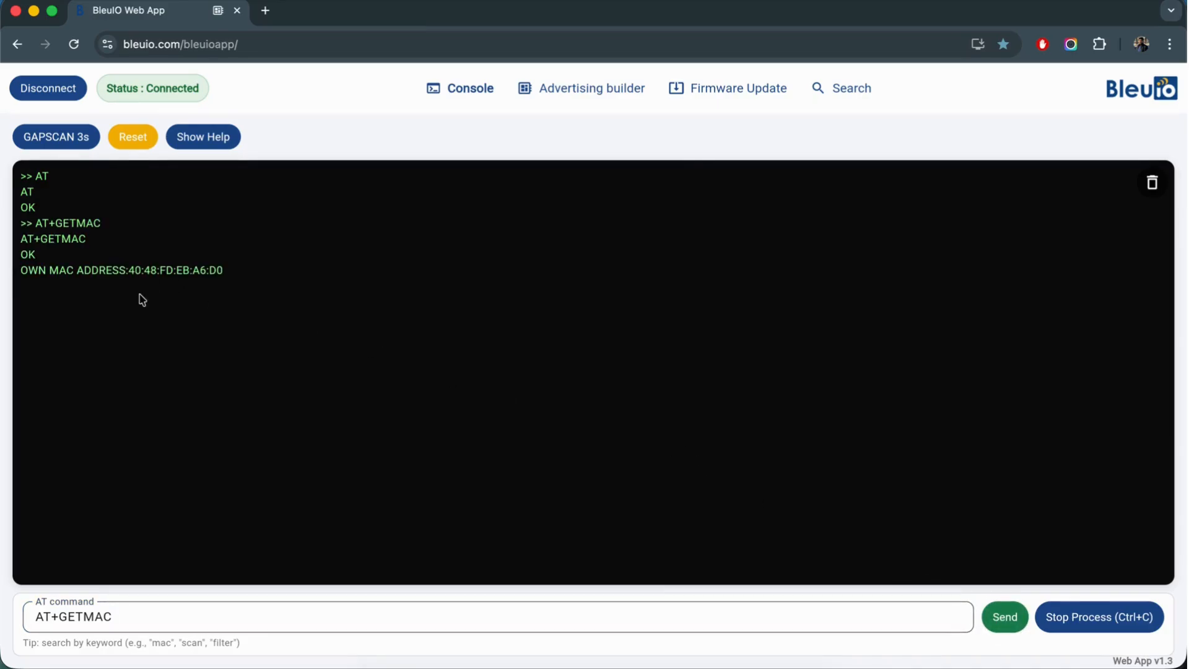
Step: Replace the current AT command with AT+GAPSCAN, found by the keyword "scan"
click(159, 611)
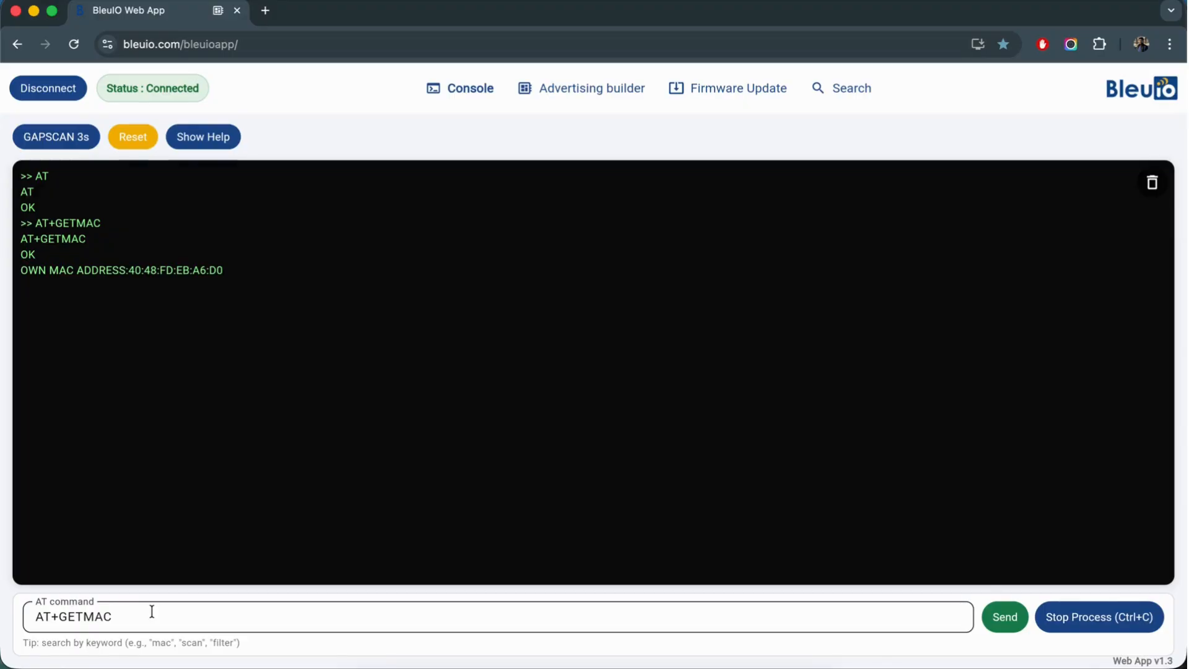
click(152, 615)
key(super+a)
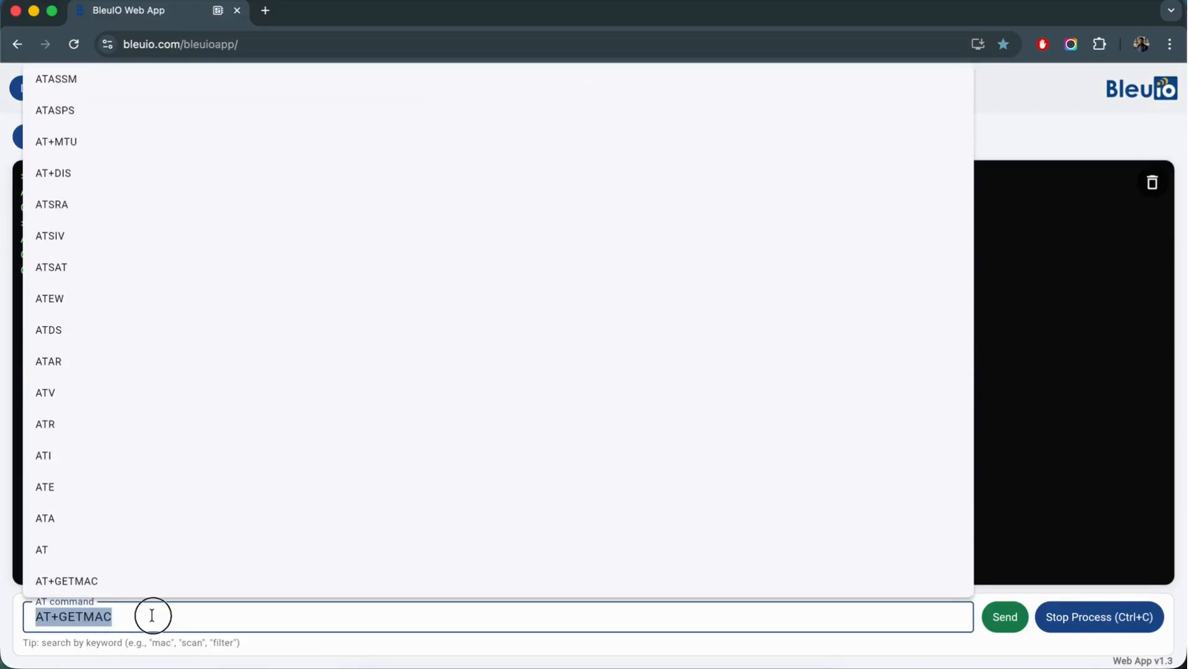
key(BackSpace)
text(scan)
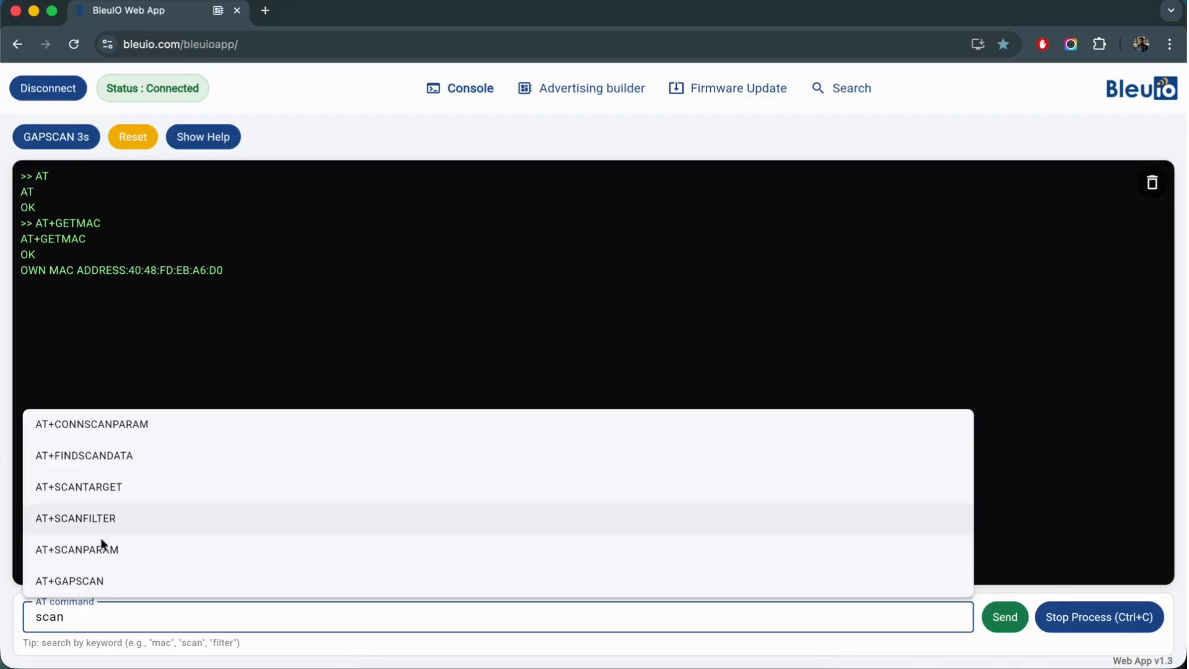
click(88, 581)
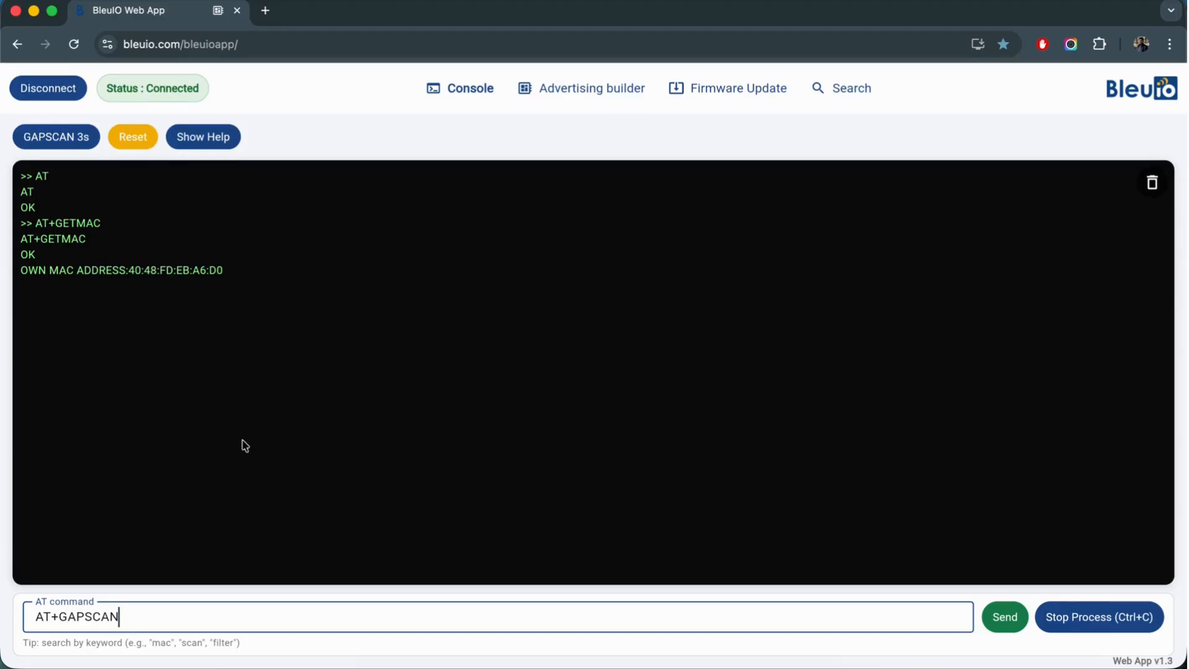
Step: Show the help for AT+GAPSCAN and examine its syntax with the seconds parameter and the example outputs
click(205, 137)
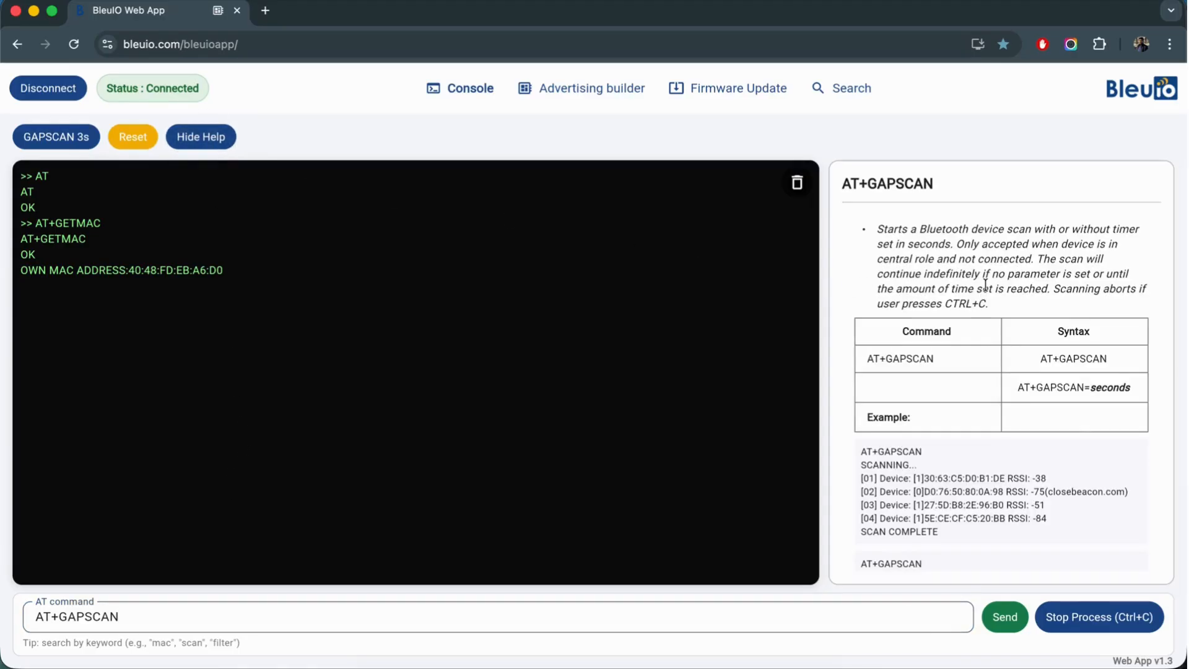
scroll(985, 284, down, 1)
scroll(986, 284, down, 1)
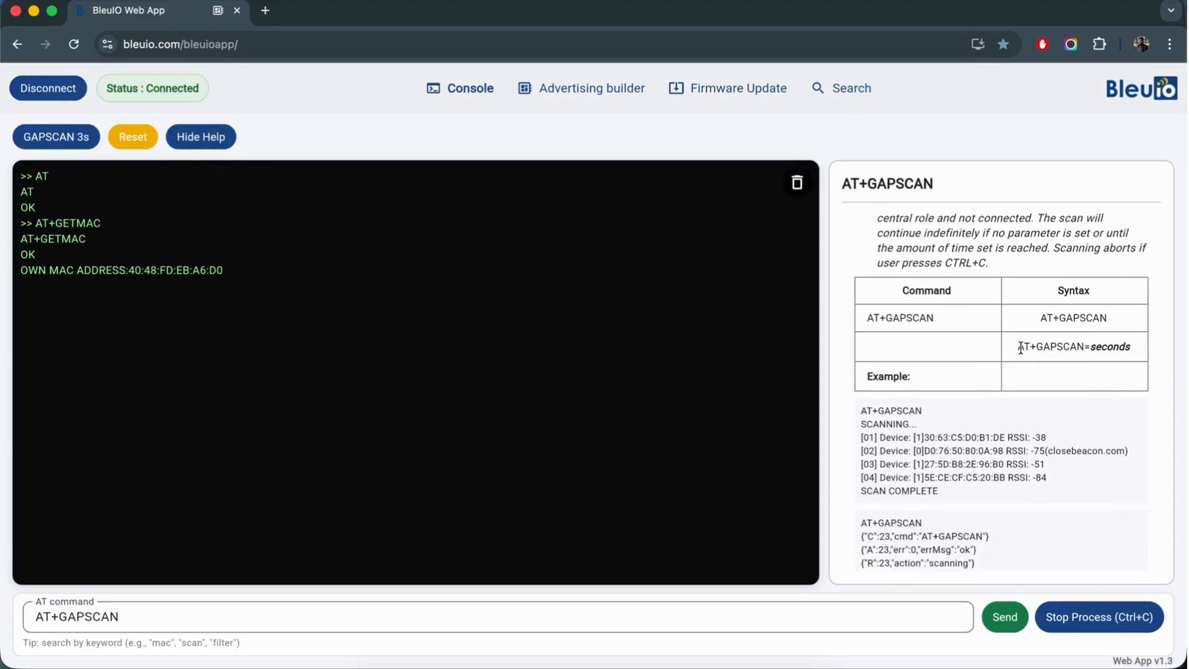
drag(1017, 346, 1136, 345)
click(1135, 346)
scroll(1089, 358, down, 5)
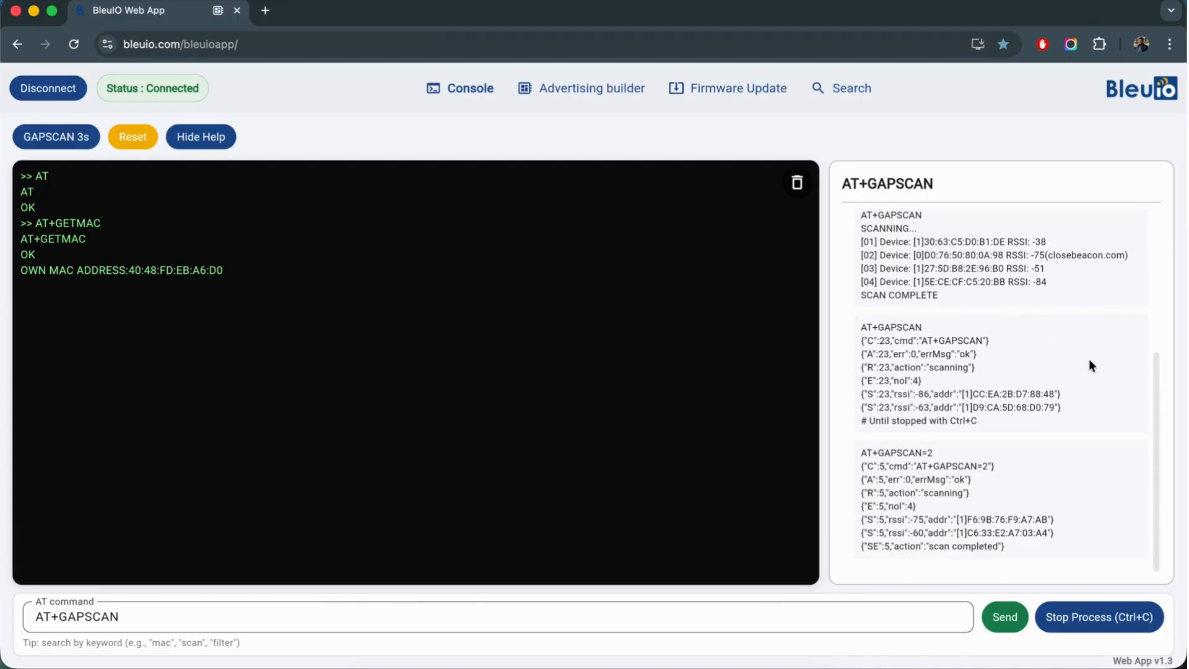
Step: Extend the command to AT+GAPSCAN=3 and send it to run a three-second scan
click(220, 616)
text(AT+GAPSCAN)
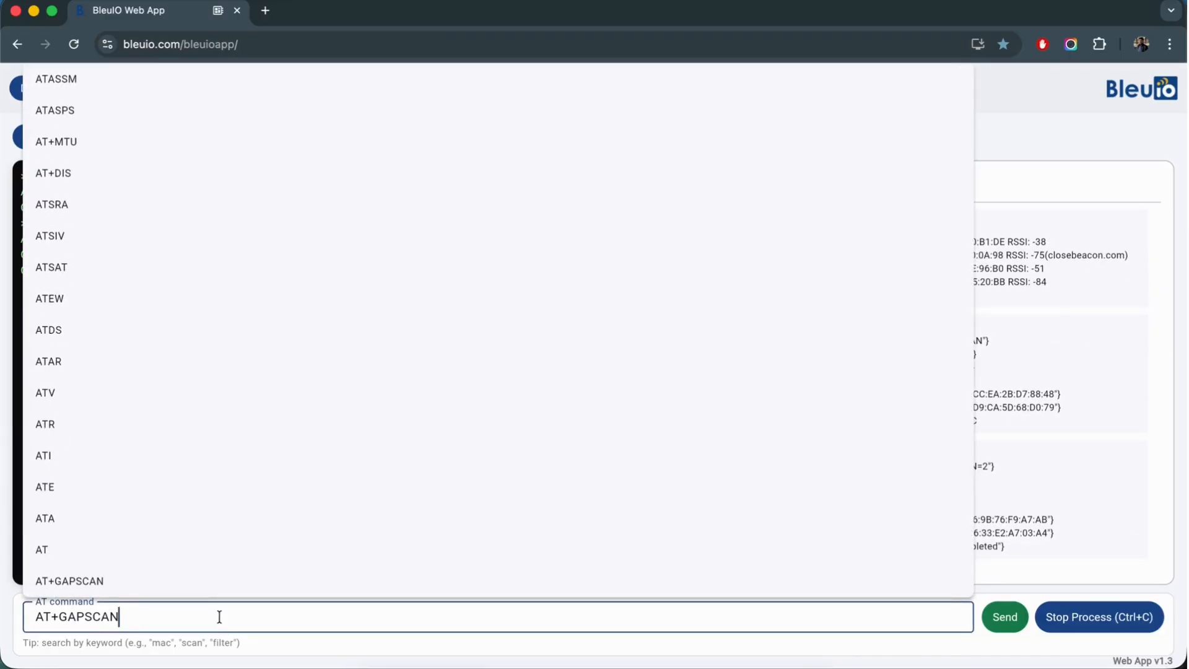
text(=3)
click(1000, 620)
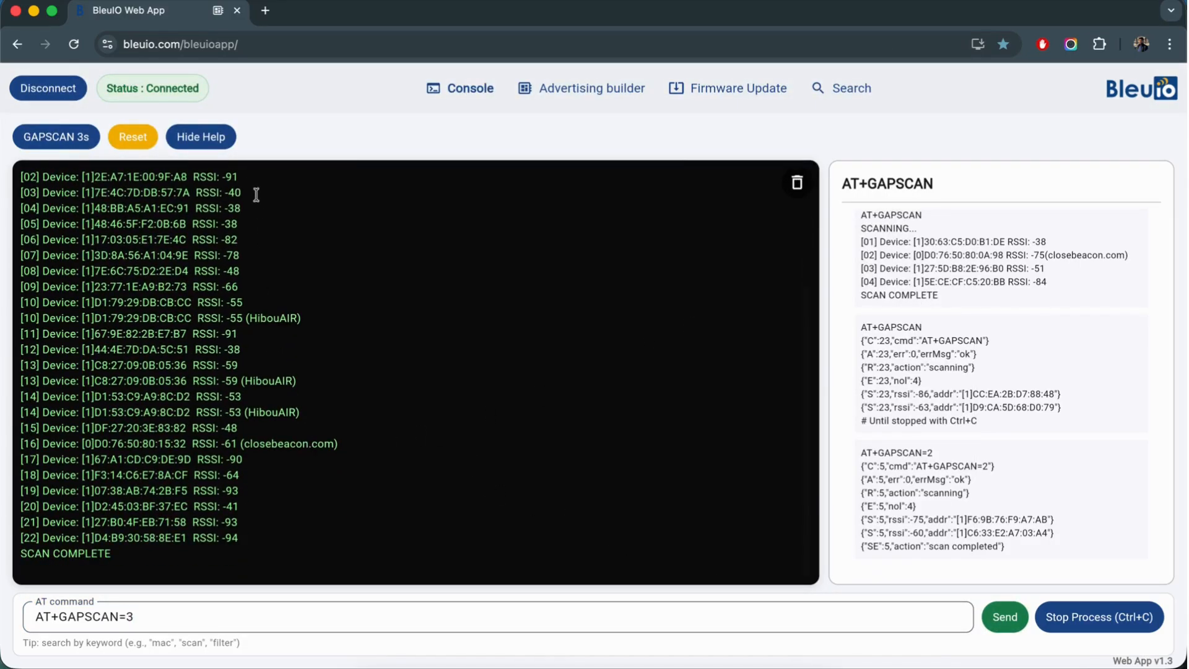
Step: Hide the command help so the console output uses the full width
click(224, 142)
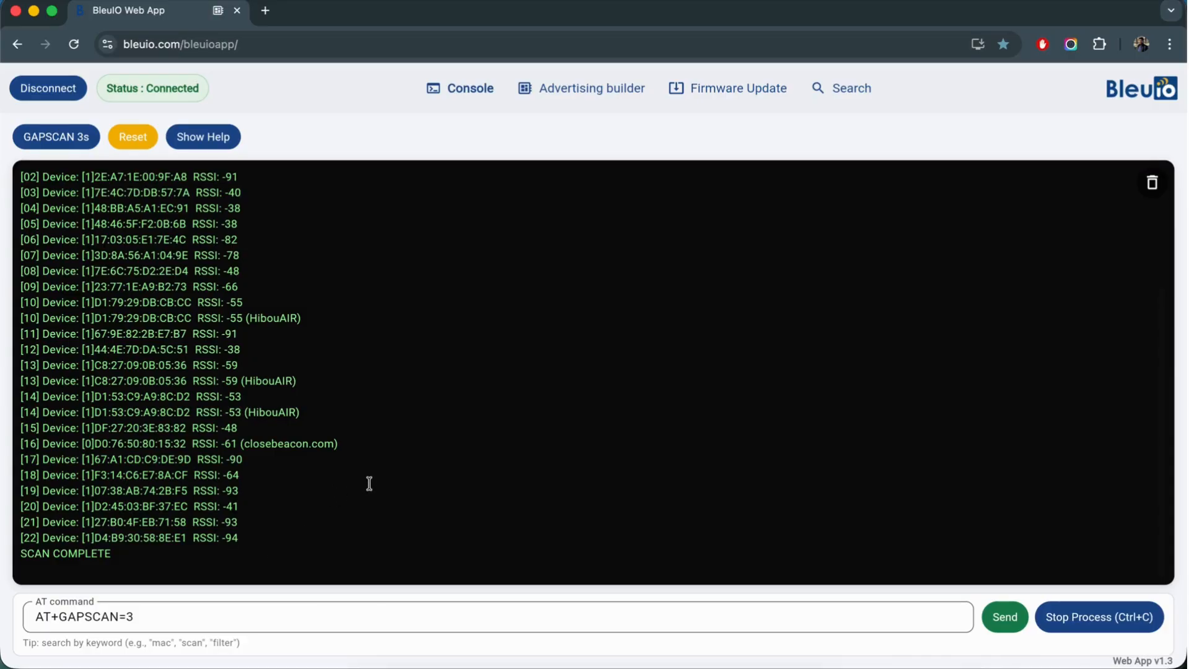
click(222, 141)
click(224, 144)
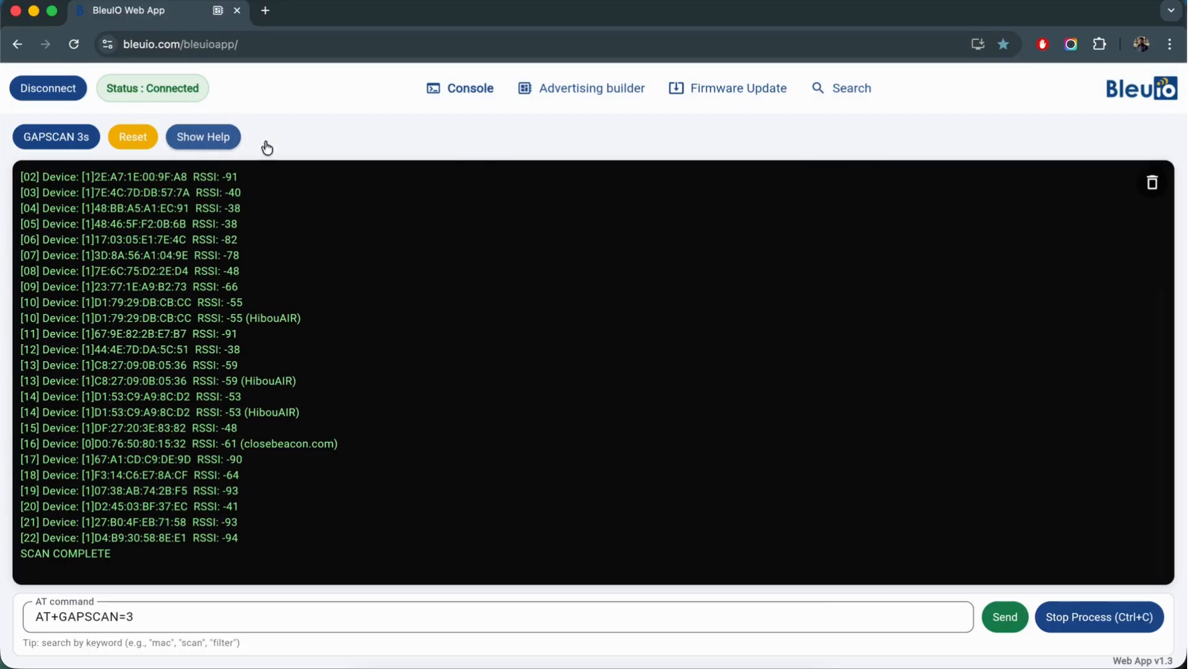
Step: Open the Advertising builder, browse the available AD types and choose FF - Manufacturer Specific Data
click(581, 88)
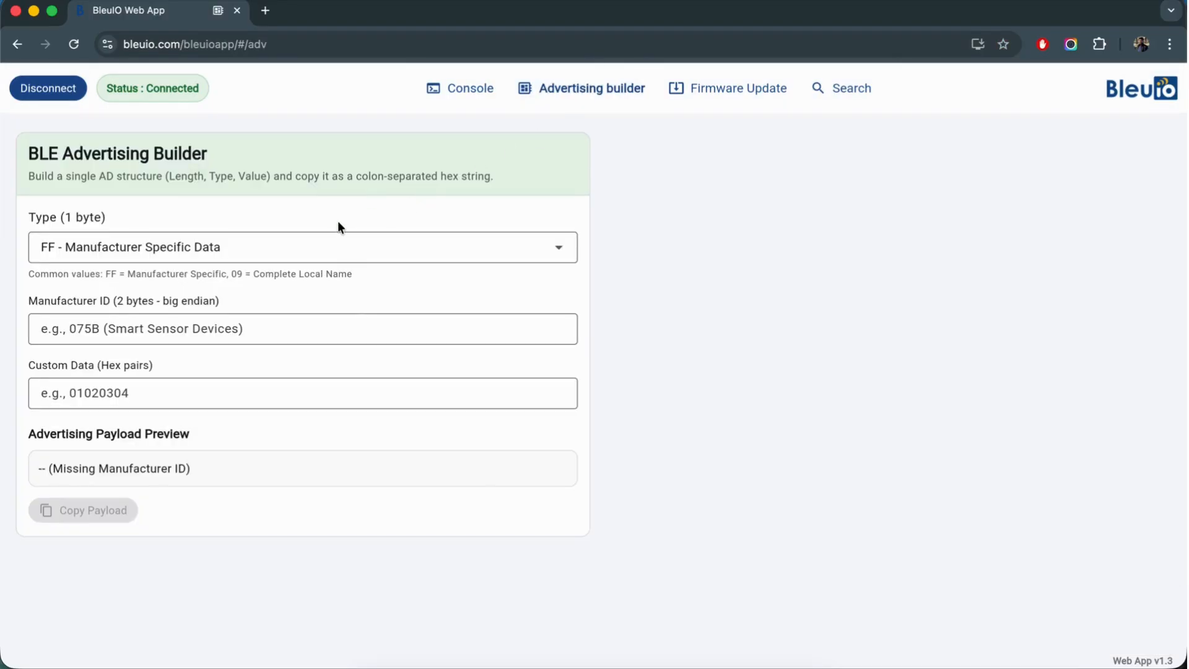
click(220, 329)
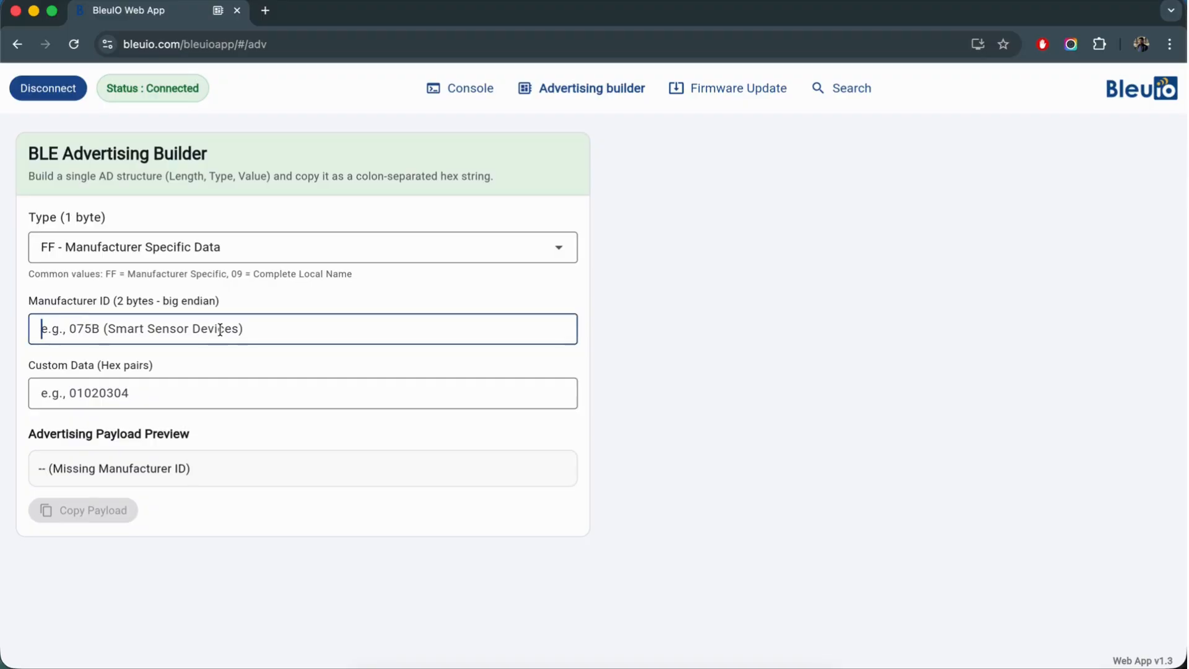
click(247, 260)
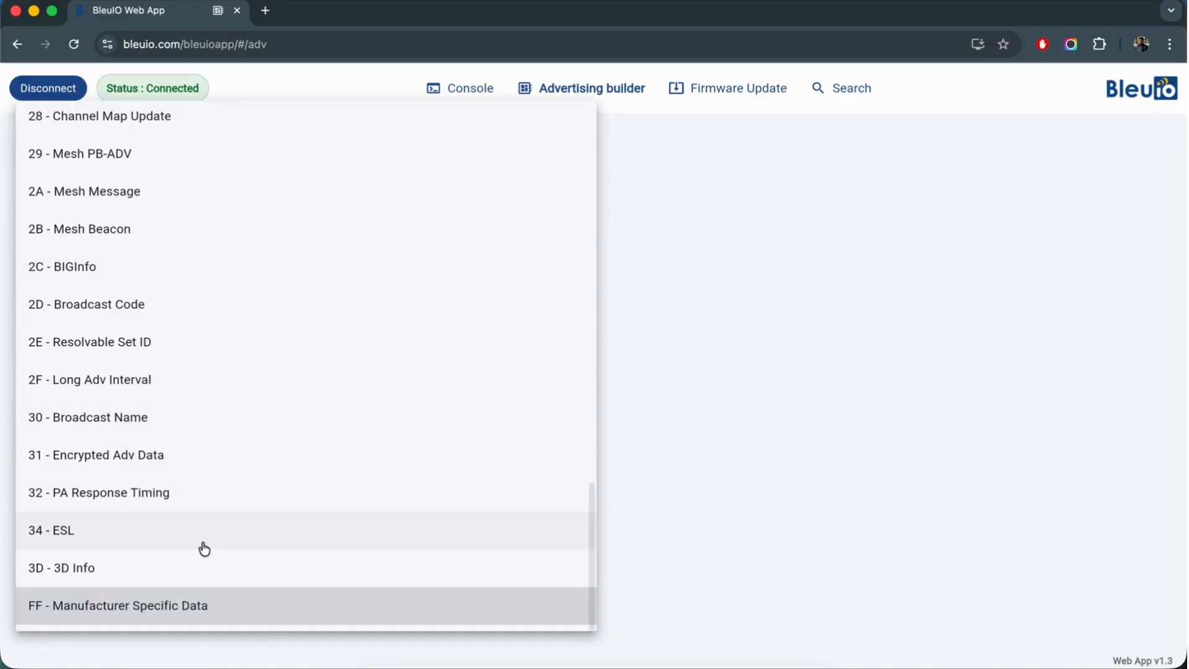
scroll(235, 280, up, 15)
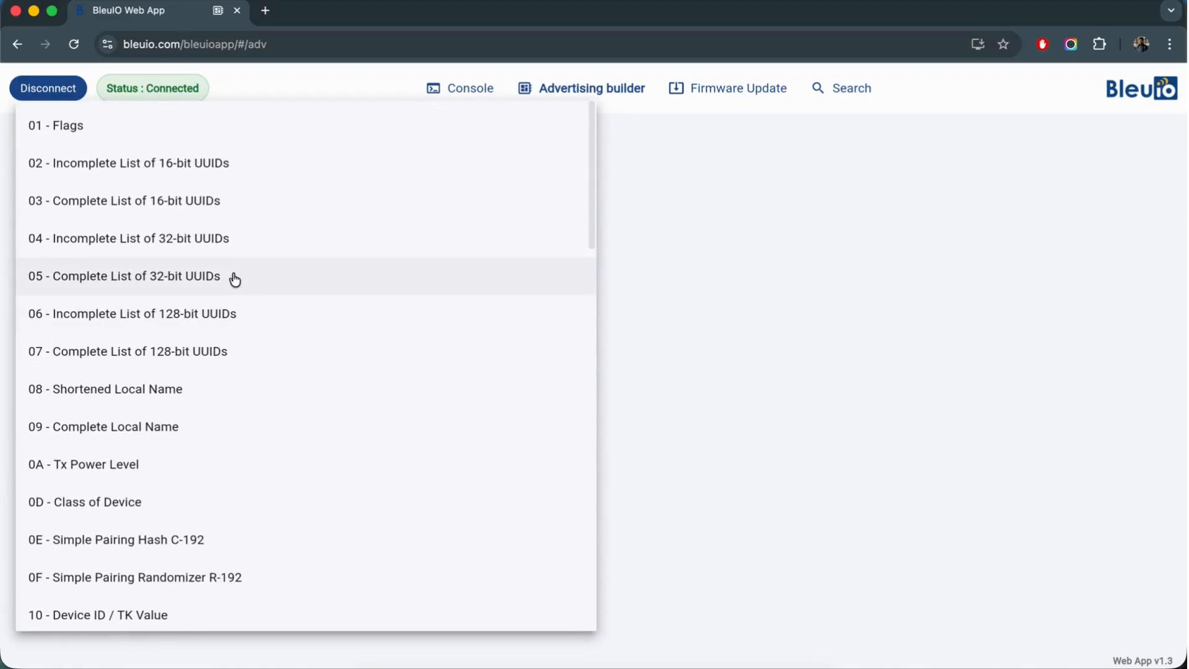
scroll(235, 280, down, 5)
scroll(235, 280, down, 10)
click(72, 620)
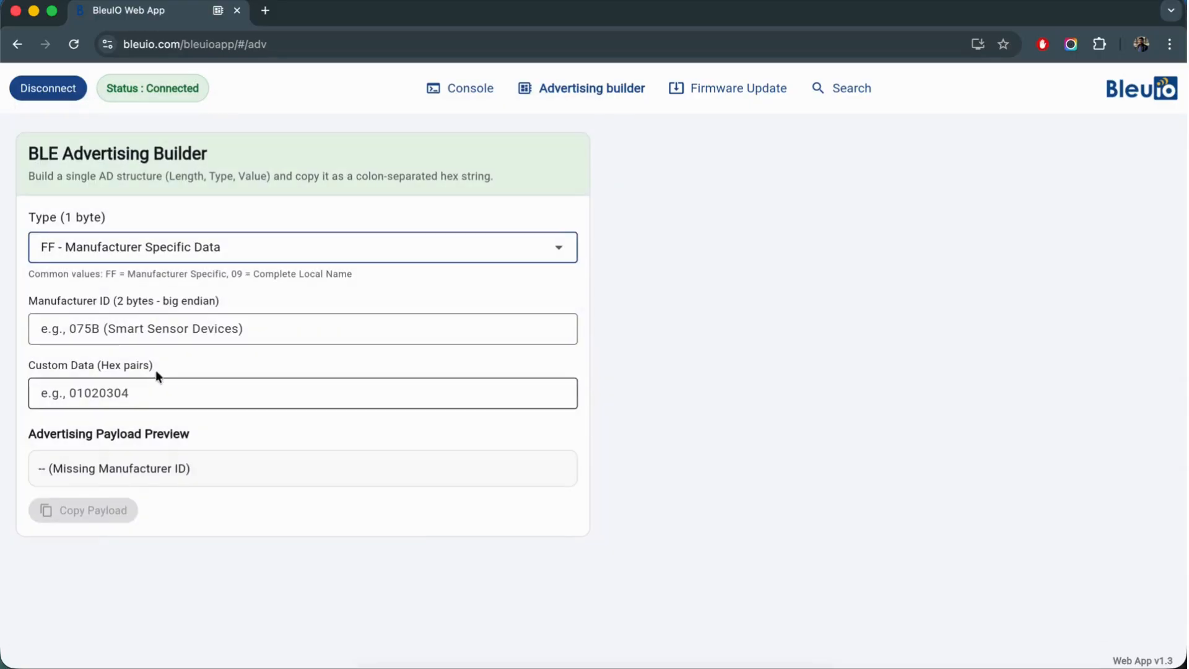
click(178, 327)
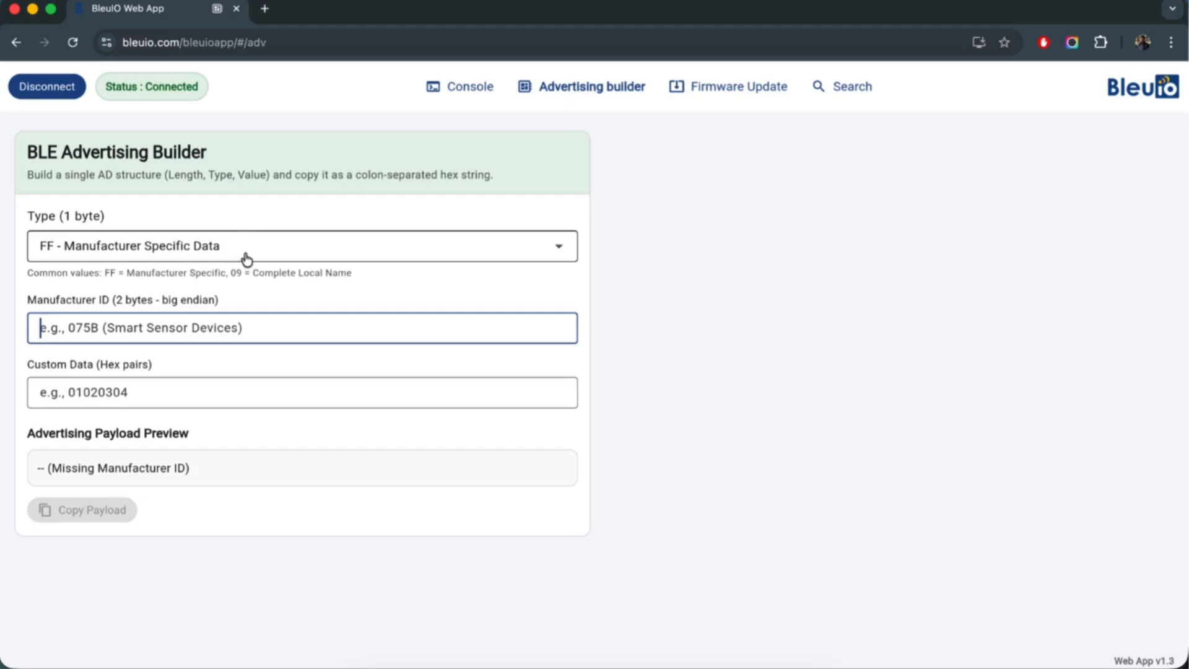
text(0)
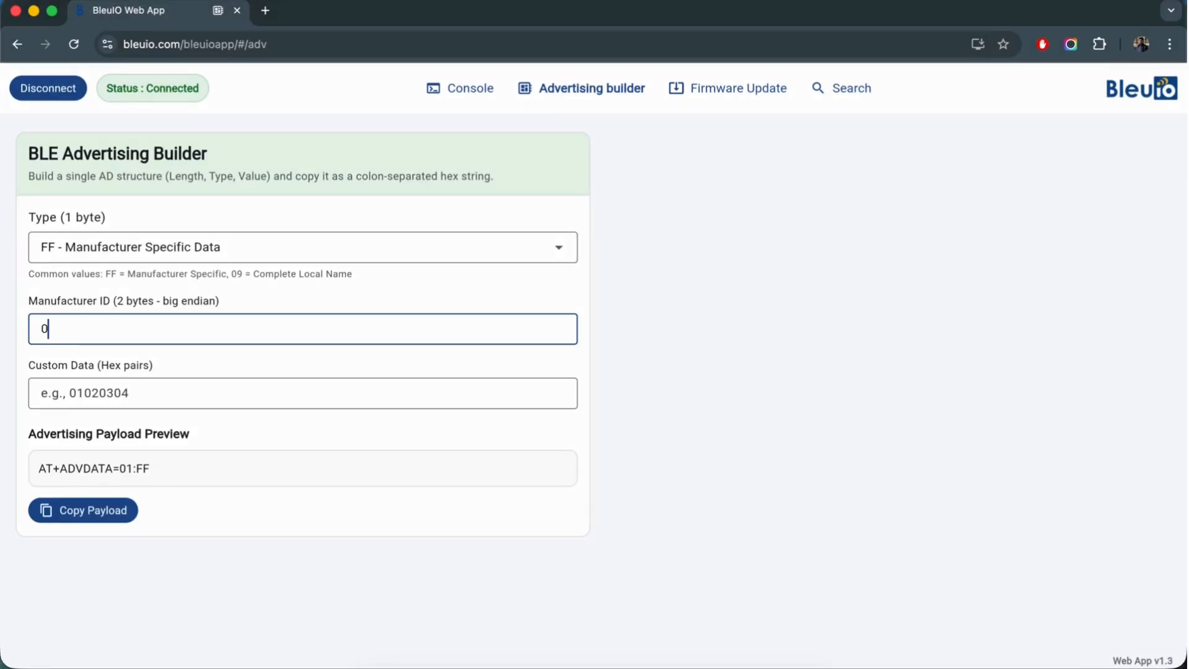
text(75b)
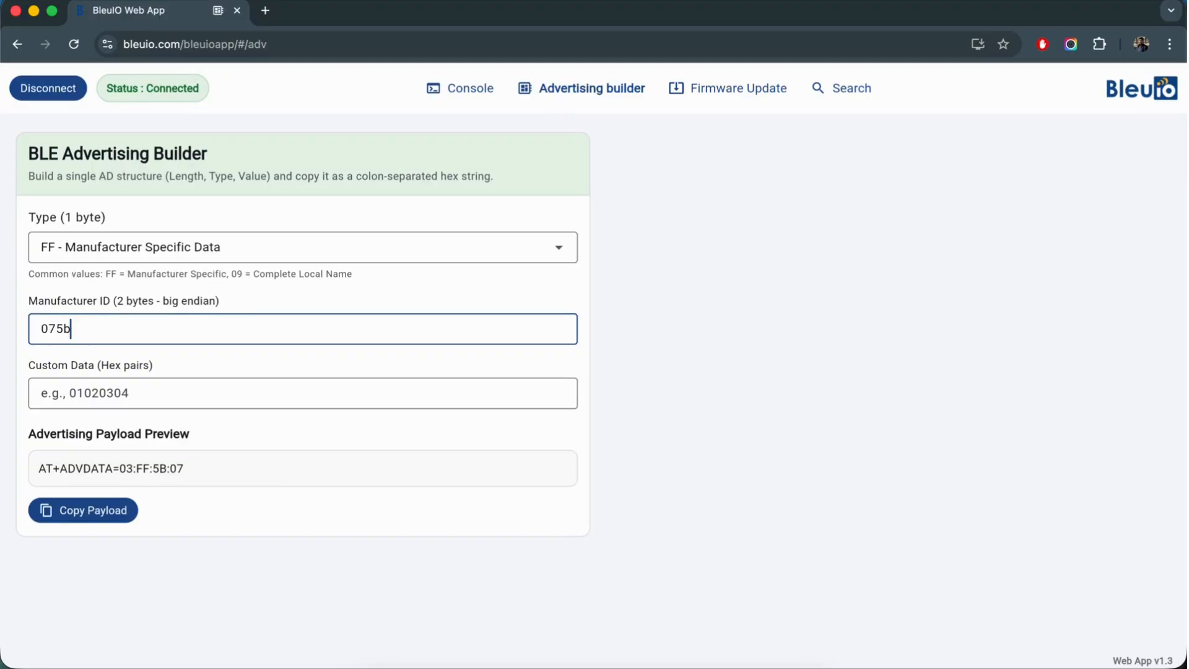
click(129, 392)
text(2343423212)
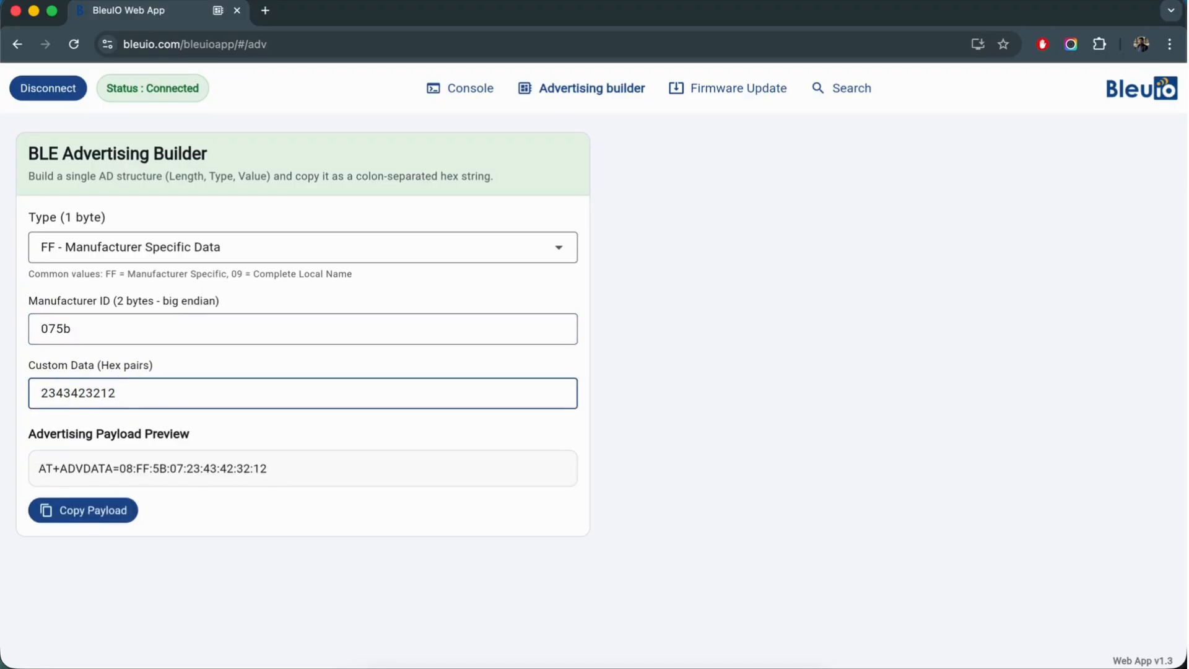
click(120, 512)
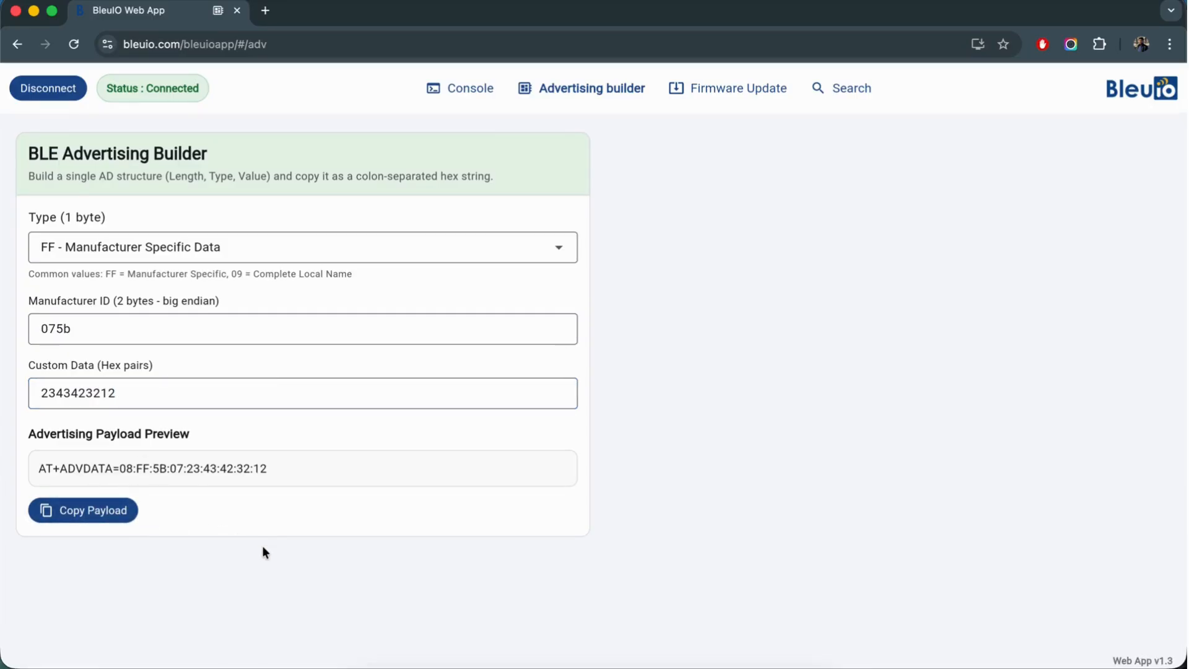
Step: Return to the console and replace the AT command with the copied payload AT+ADVDATA=08:FF:5B:07:23:43:42:32:12, leaving it unsent
click(463, 93)
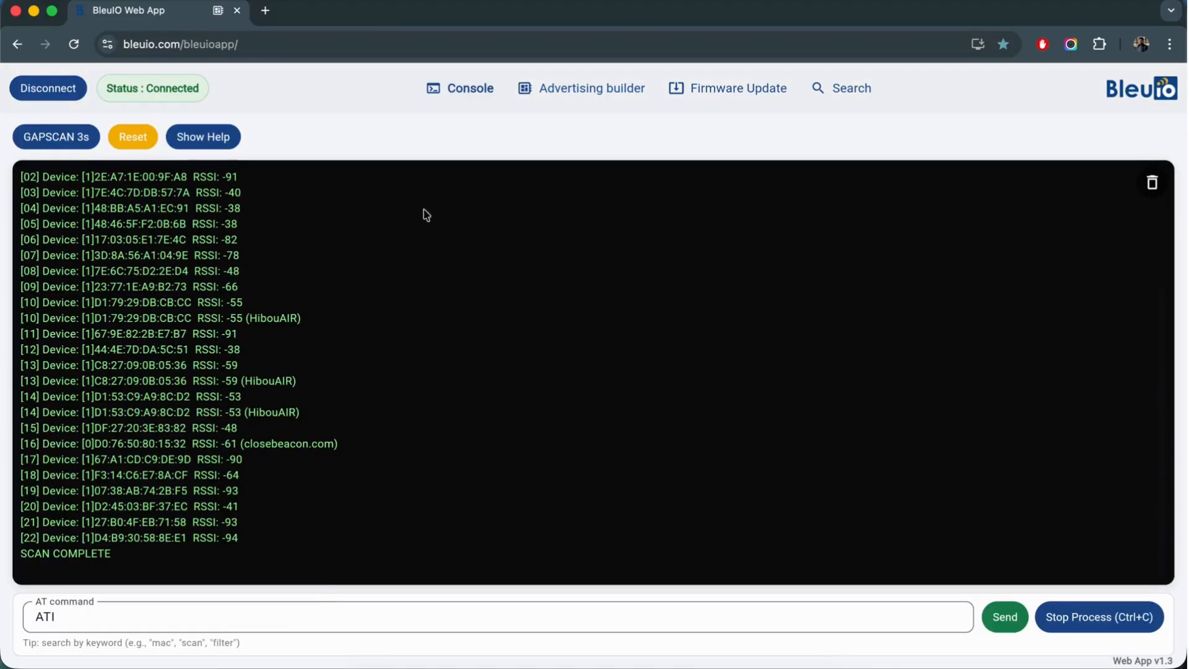
click(250, 630)
double_click(244, 618)
key(super+v)
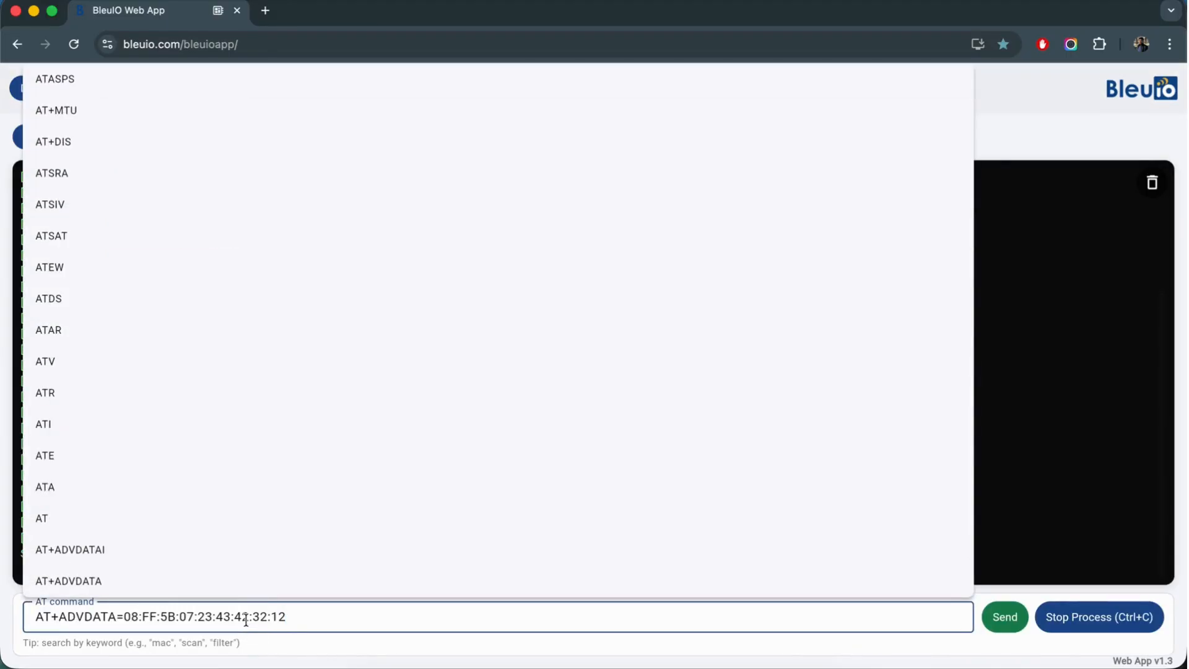
click(1043, 419)
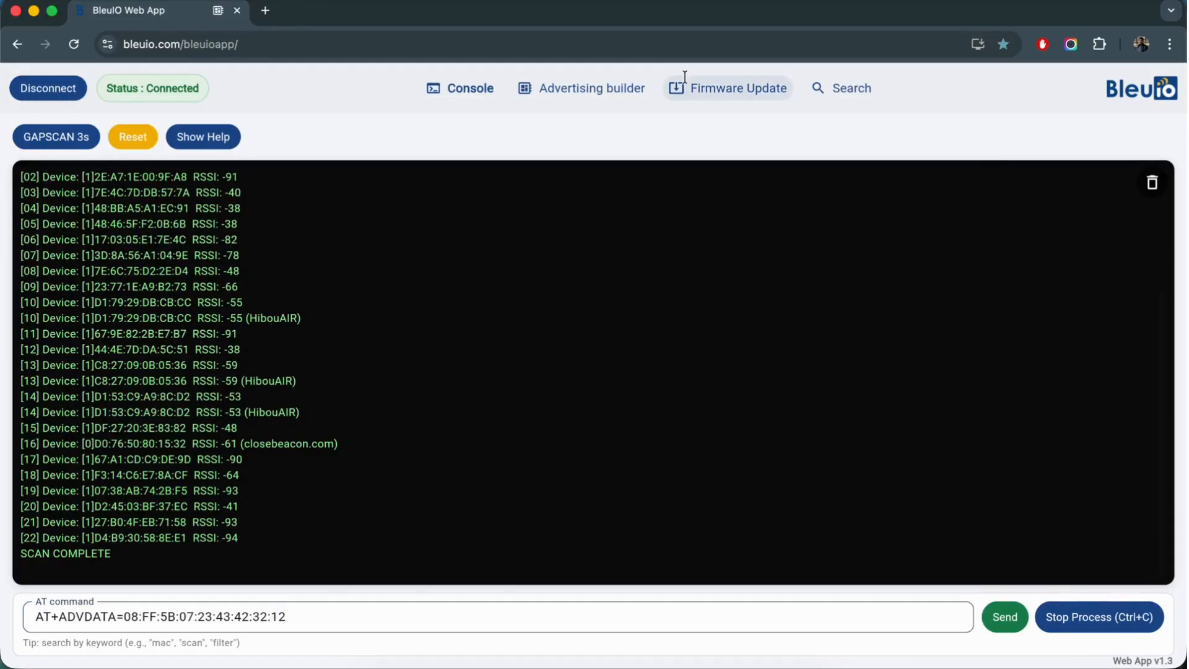
click(586, 88)
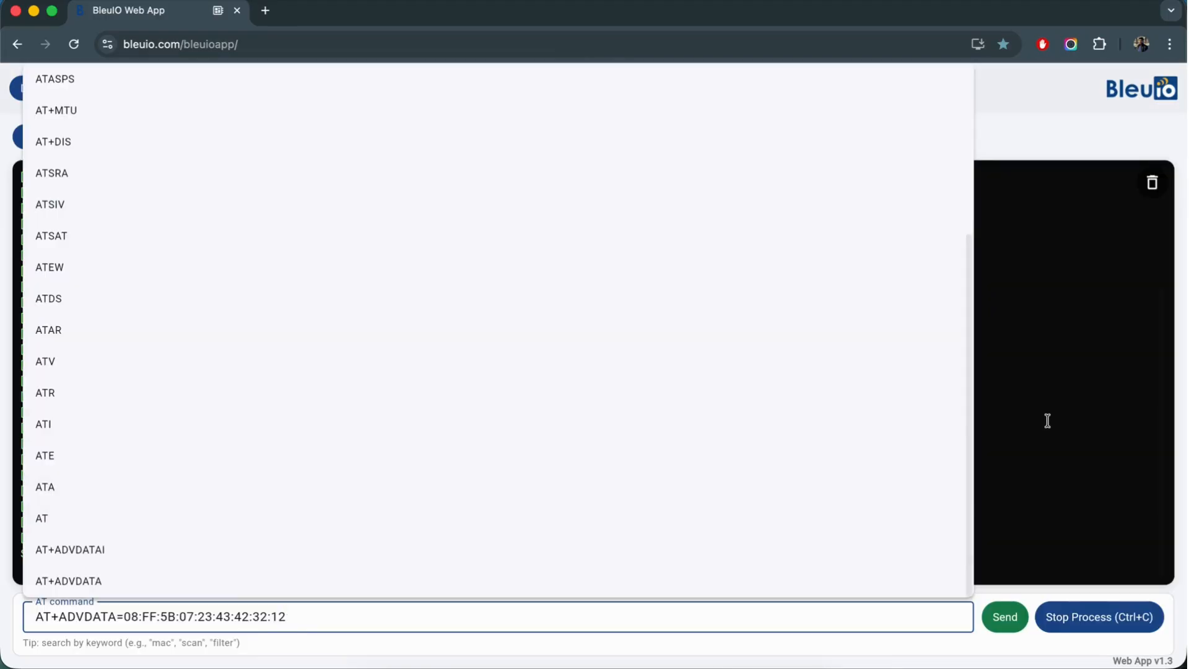
click(1047, 420)
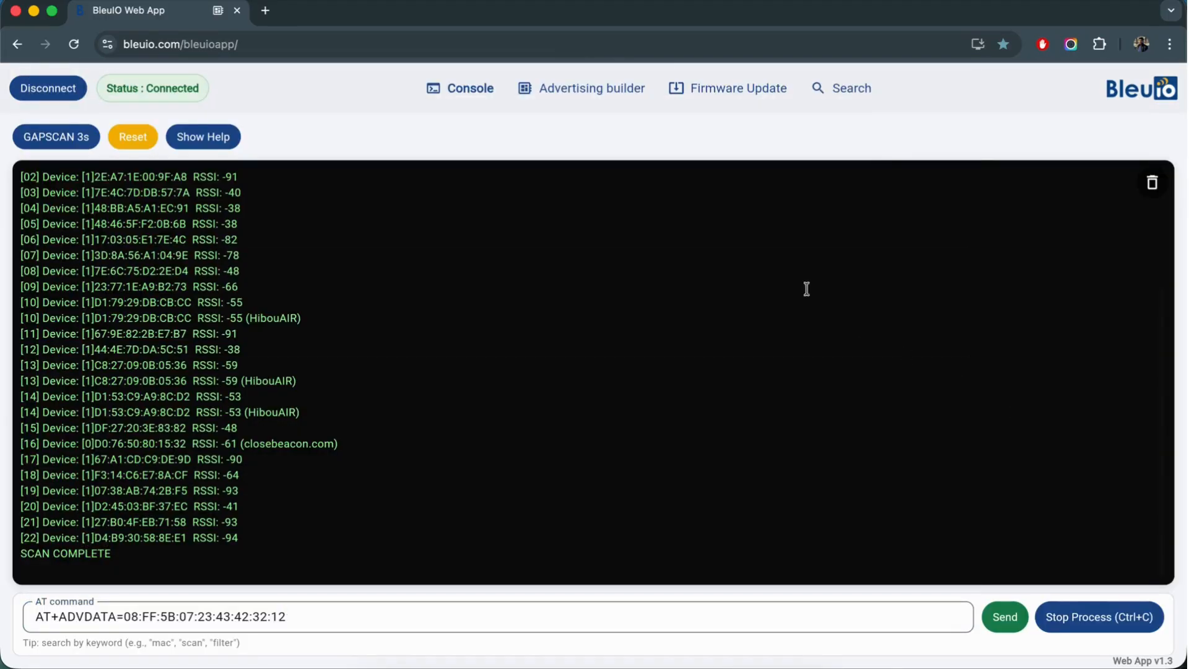
Step: Open the AT command search and look up the keyword "security"
click(586, 88)
click(851, 88)
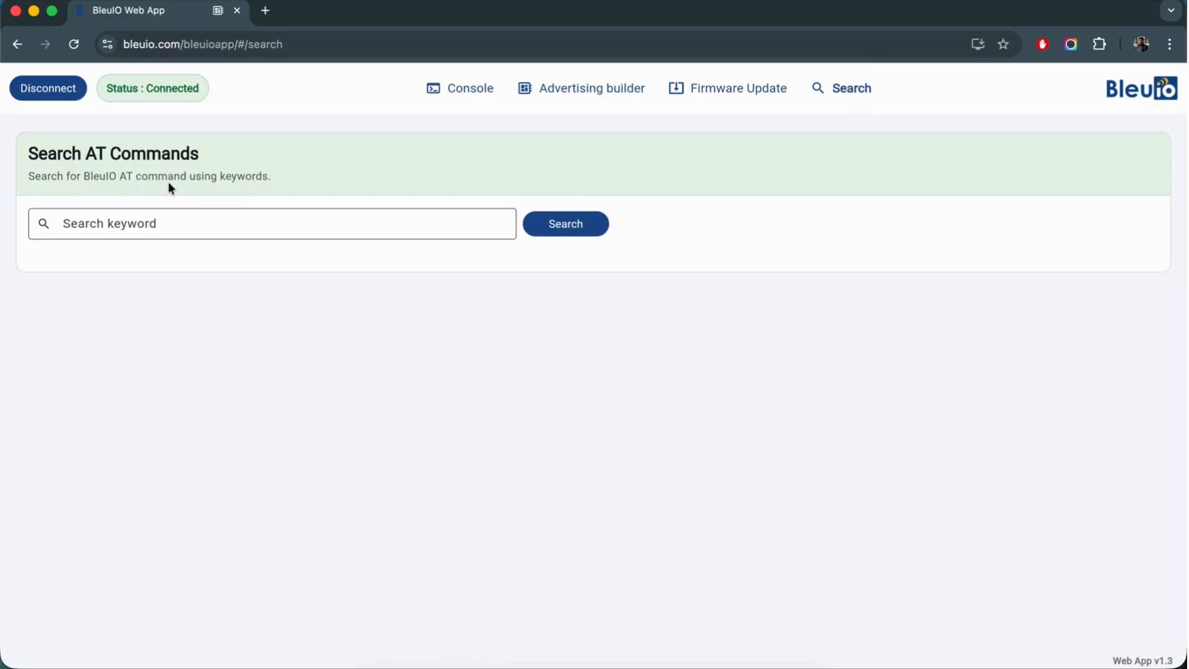
click(173, 220)
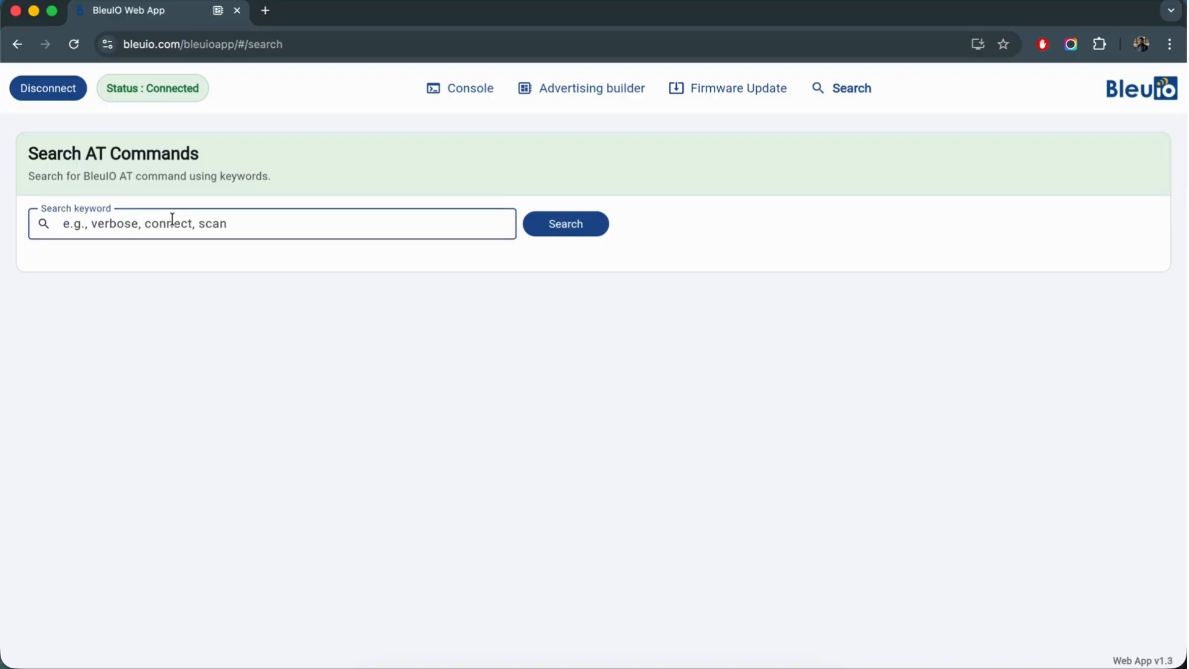
text(security)
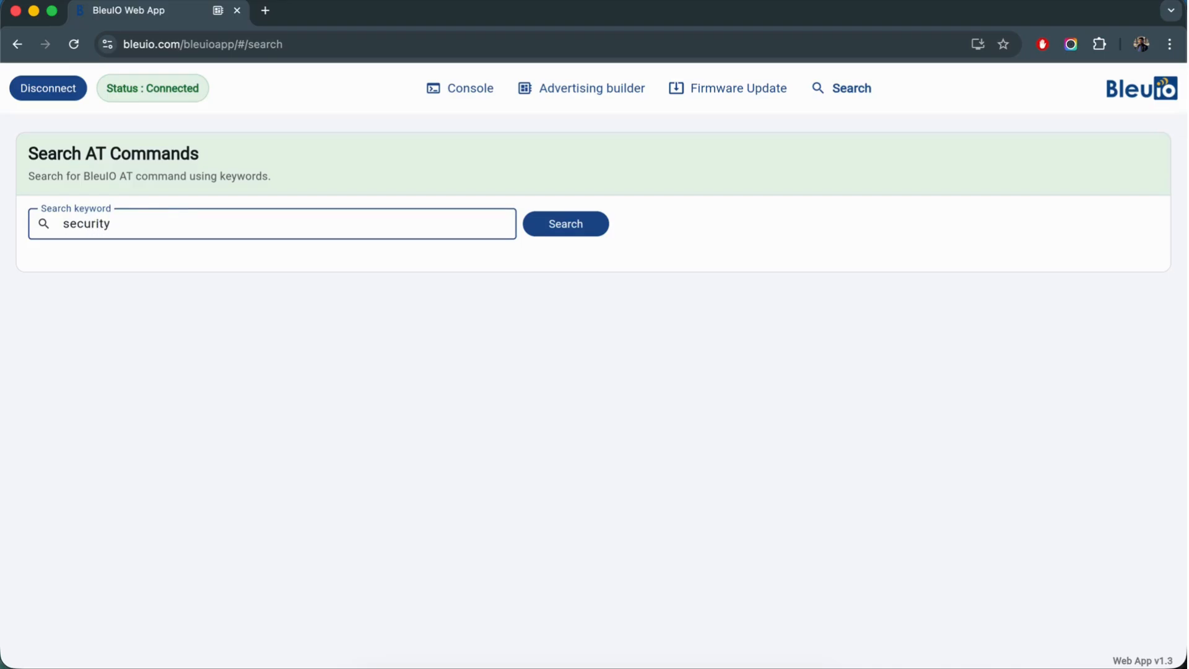
key(Return)
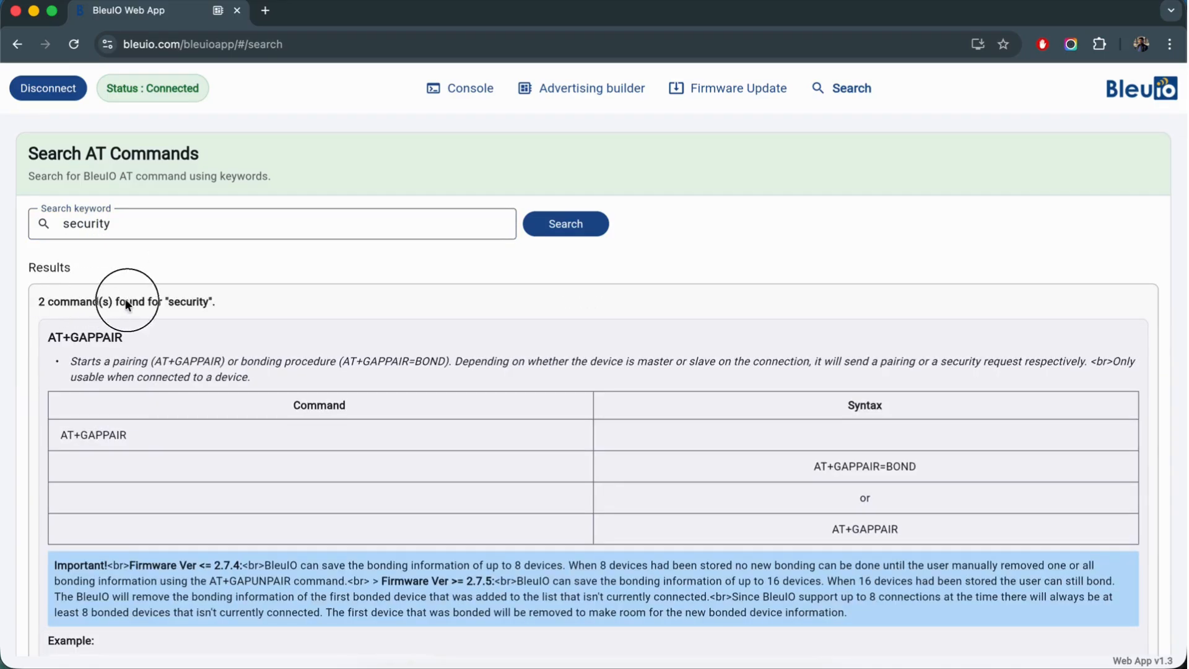
Step: Examine the AT+GAPPAIR and AT+SECLVL entries in the search results, and clear the search keyword
scroll(194, 315, down, 3)
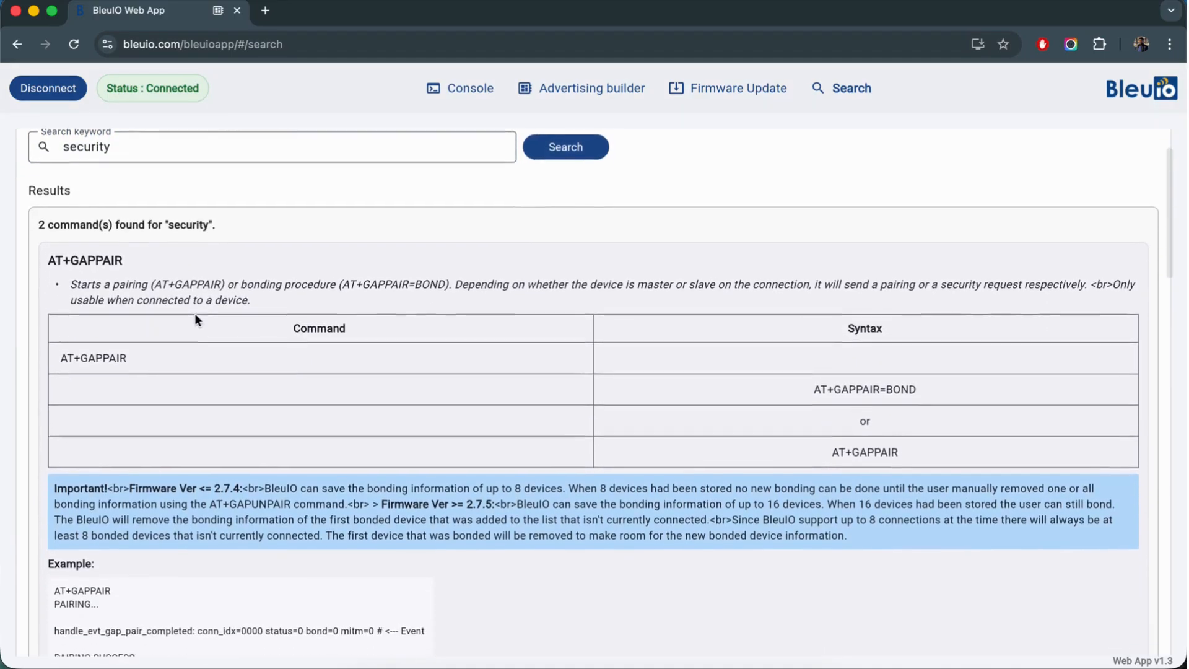
drag(78, 247, 123, 247)
scroll(124, 248, down, 3)
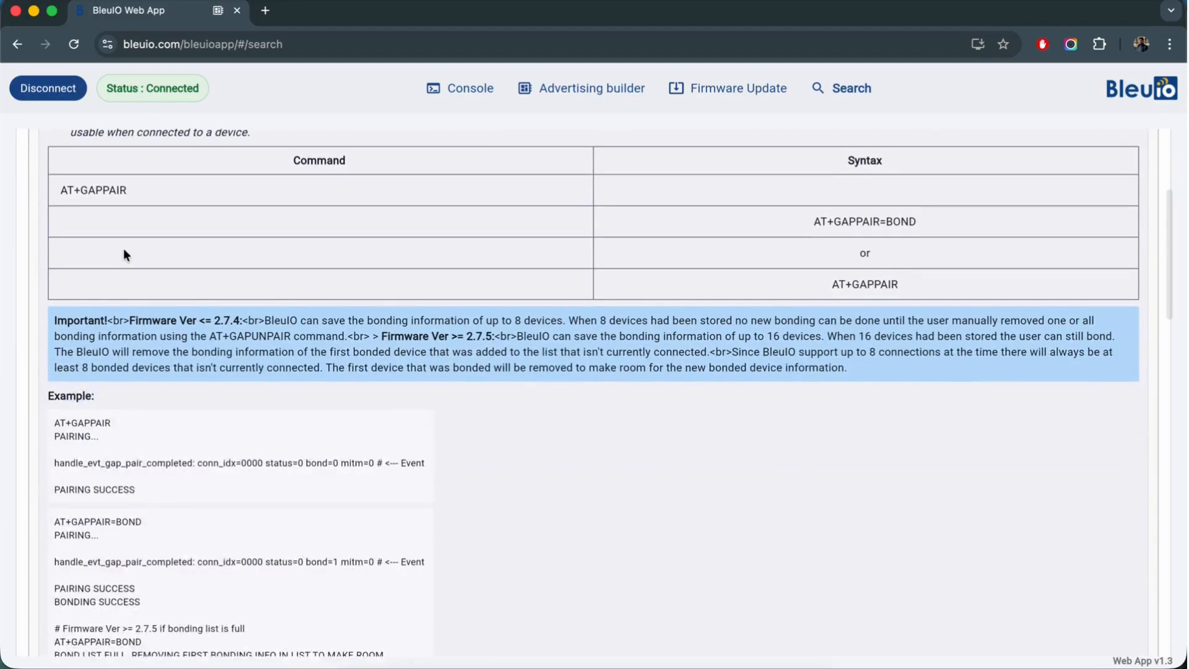
scroll(124, 247, down, 15)
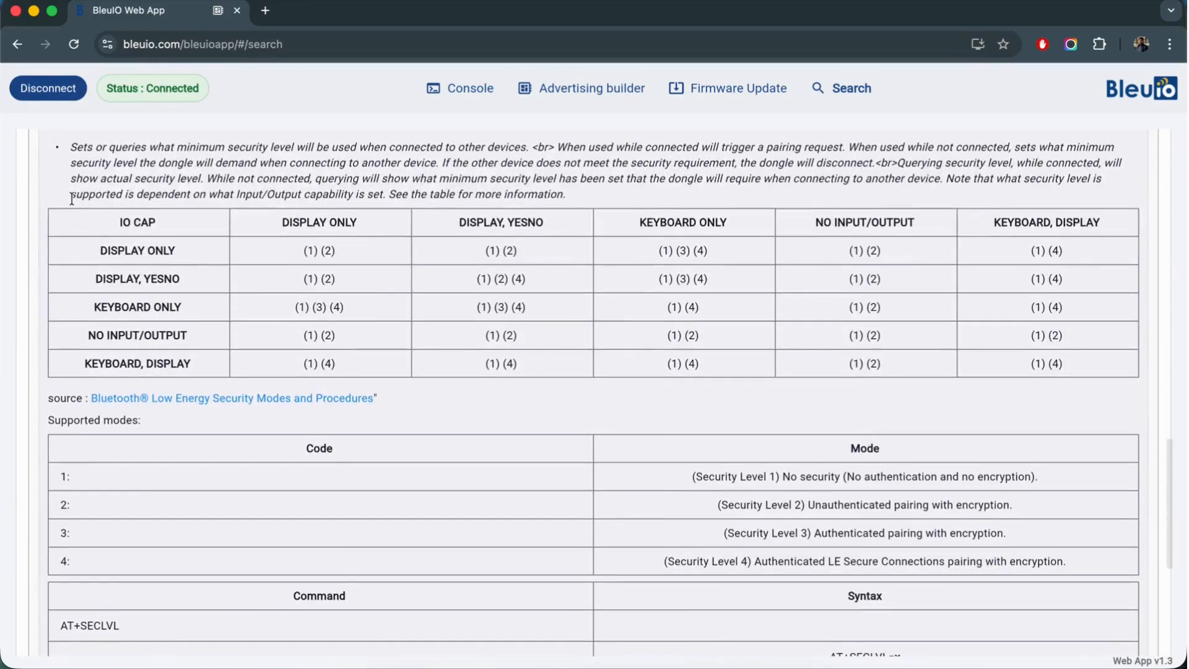
drag(55, 218, 192, 226)
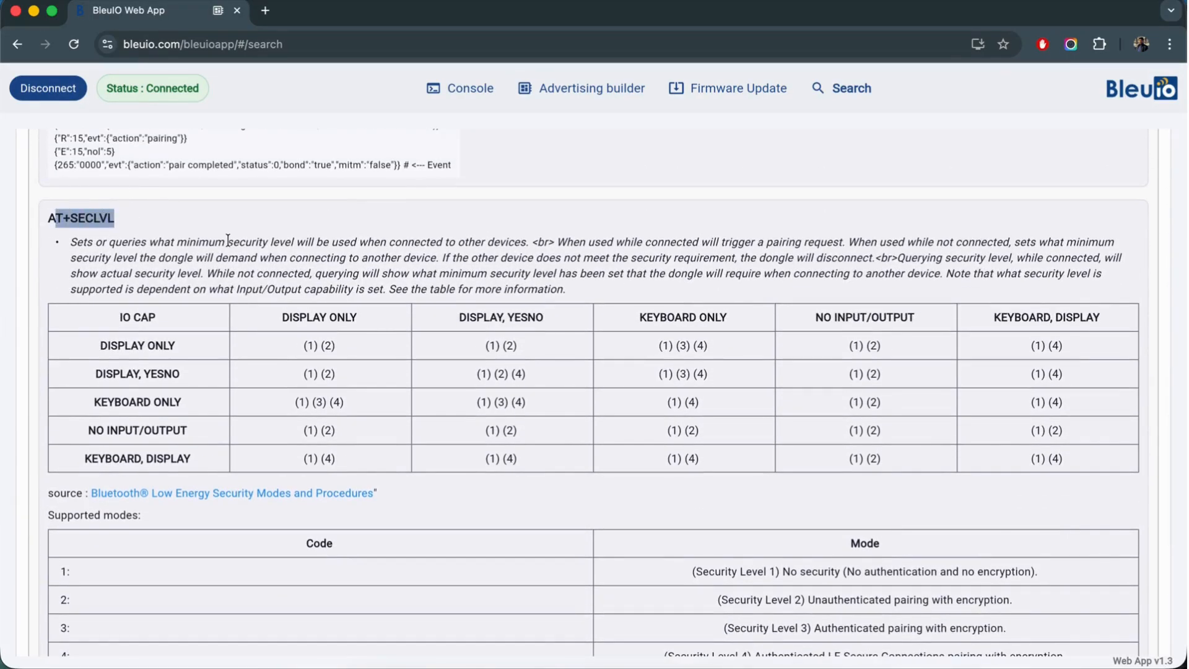
scroll(228, 239, down, 10)
scroll(228, 239, up, 14)
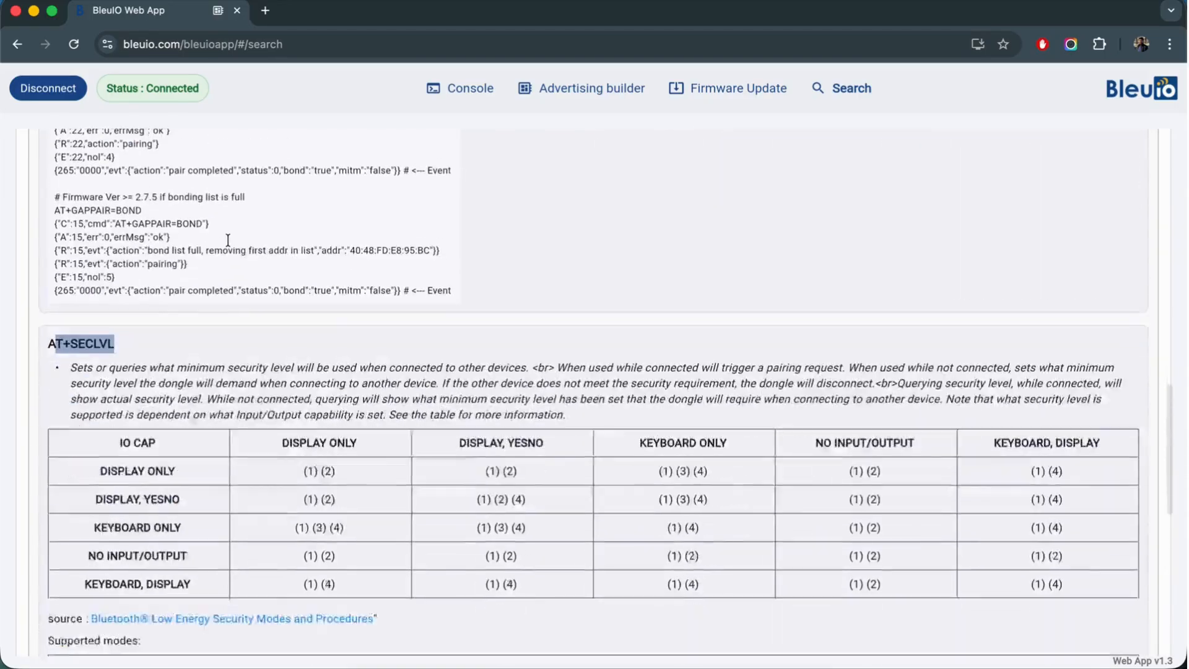
scroll(227, 240, down, 5)
scroll(228, 239, up, 20)
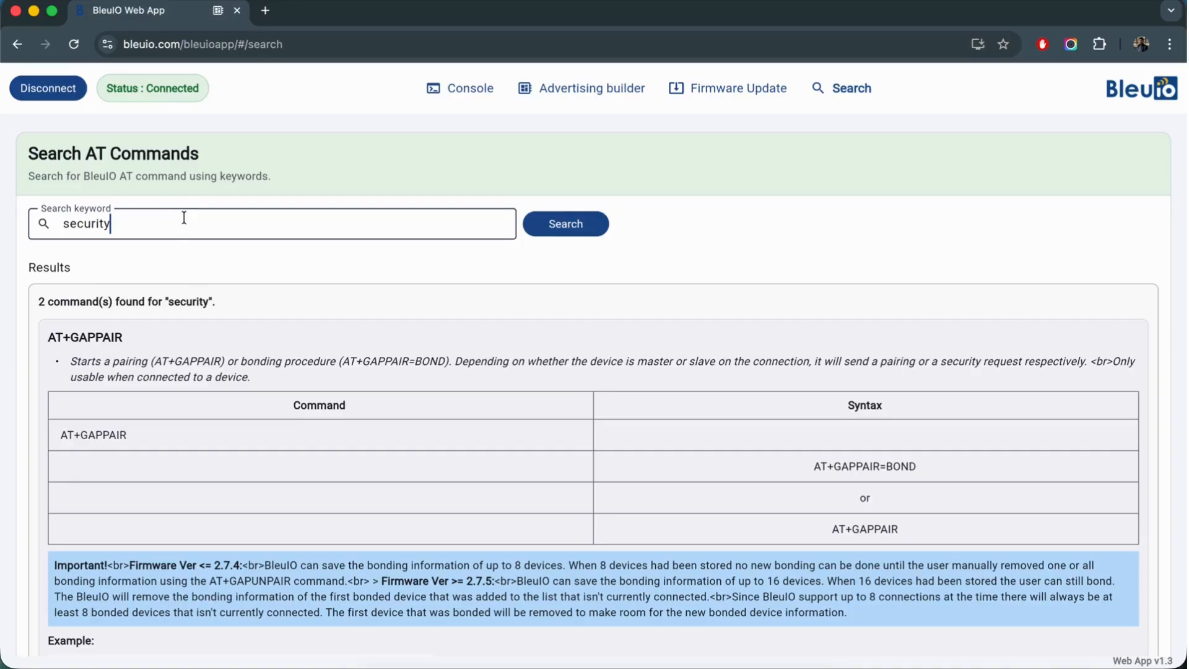
double_click(183, 217)
key(BackSpace)
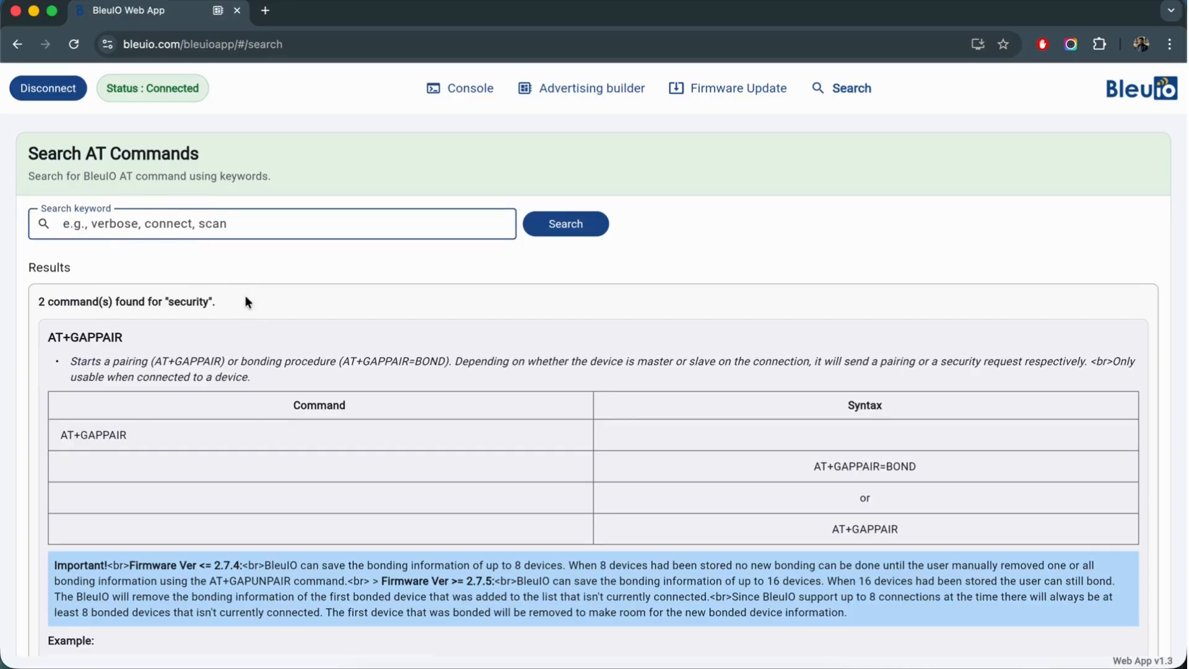
click(746, 91)
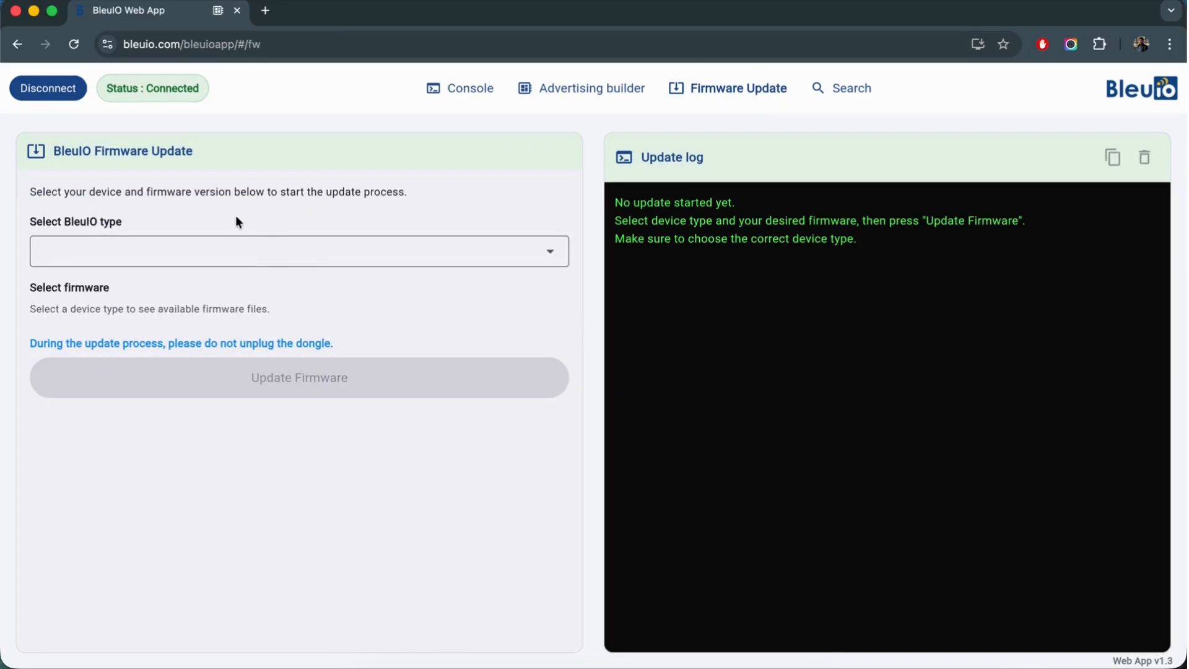
click(195, 247)
click(448, 87)
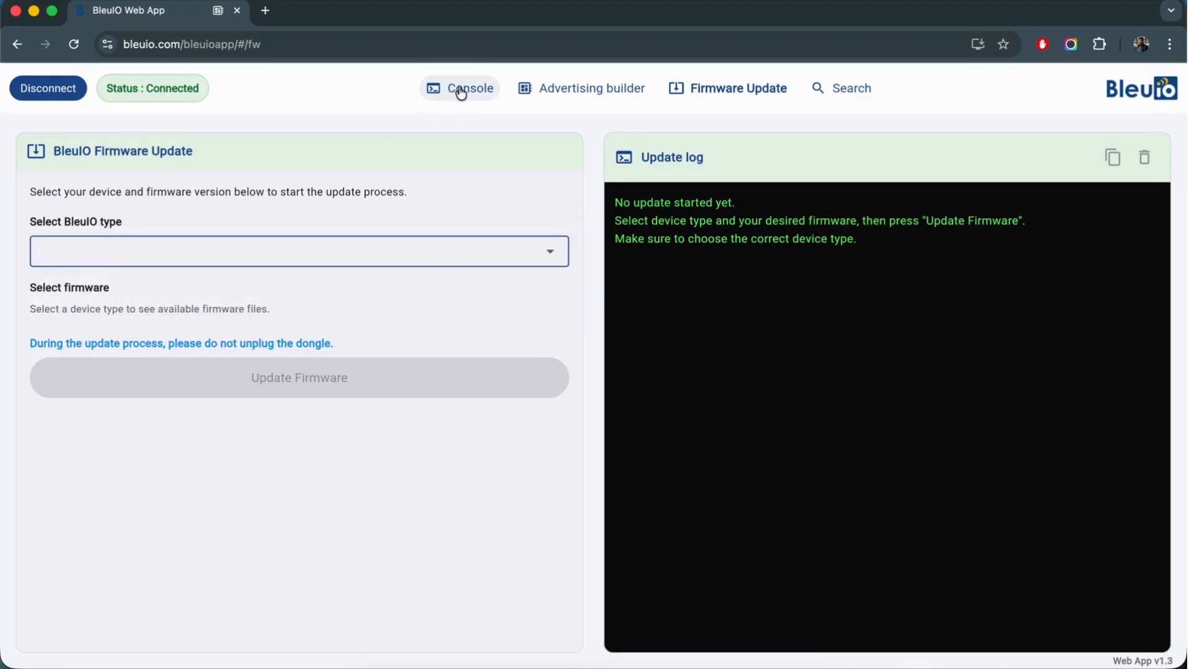
Step: Send the ATI command from the console and check the dongle's model and firmware version in the output
click(461, 89)
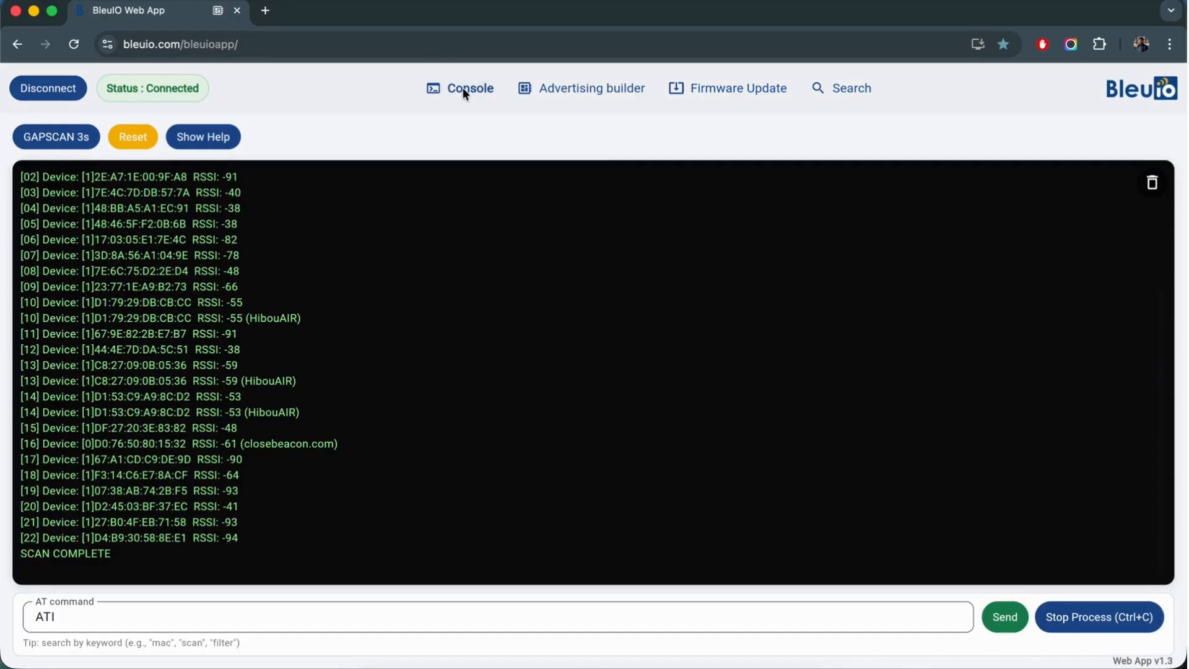
click(1004, 615)
drag(77, 490, 37, 494)
click(163, 492)
click(256, 483)
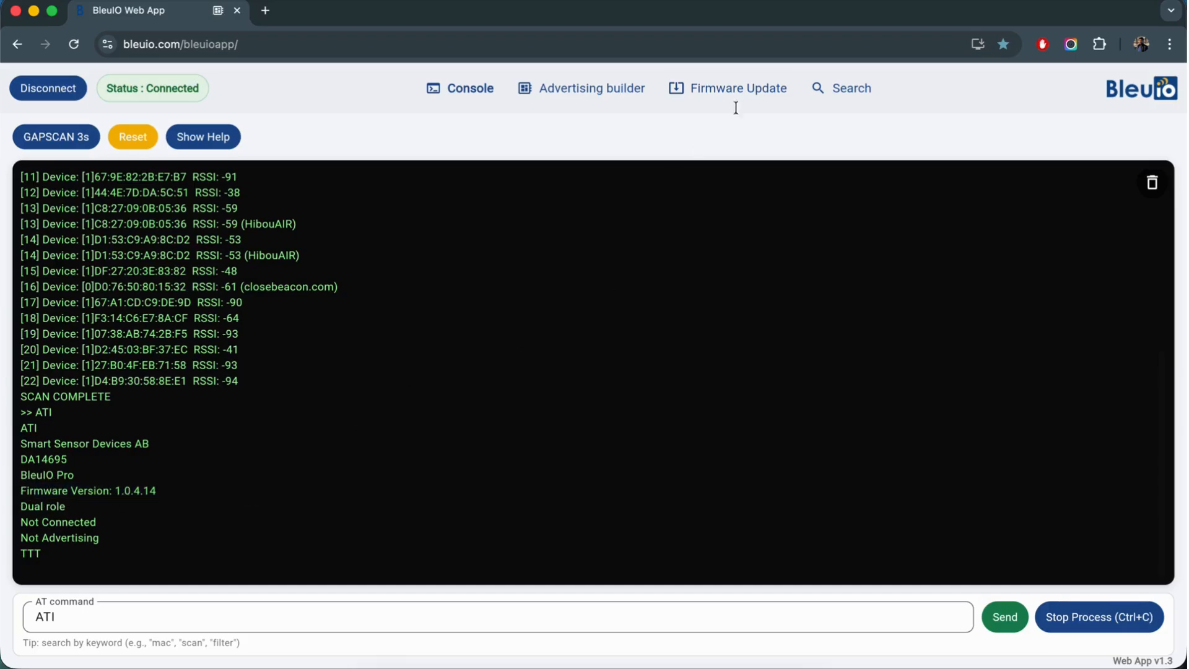
Step: Update the dongle's firmware with device type BleuIO Pro (SSD025) and version 1.0.5.6, and confirm the update
click(746, 89)
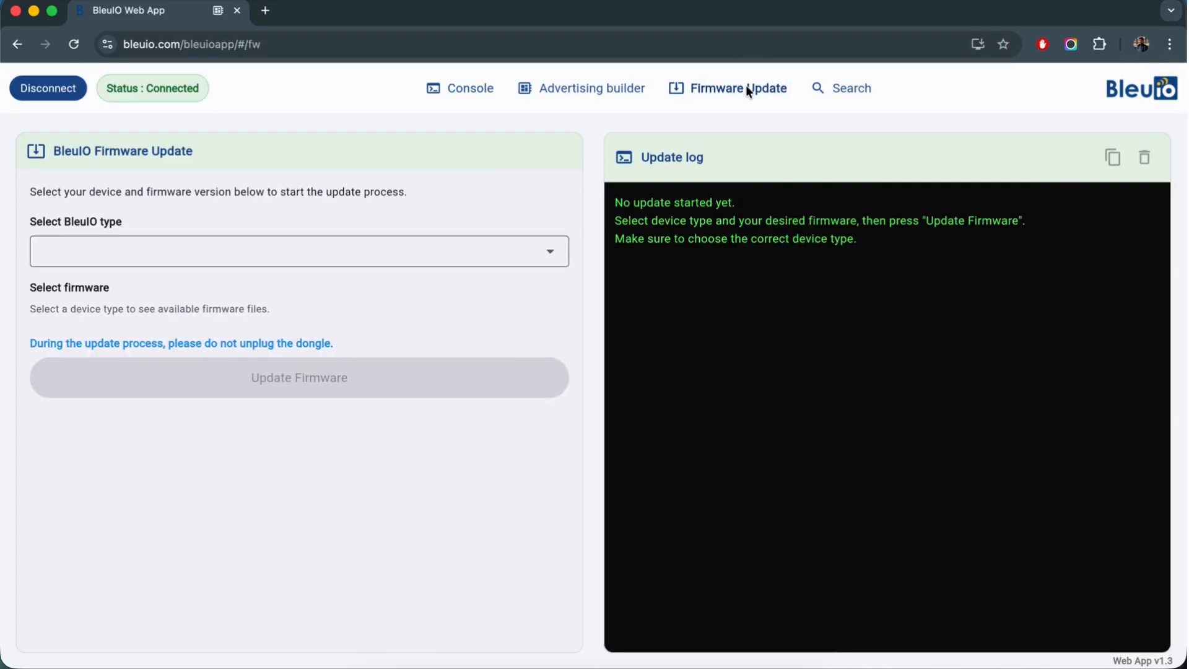
click(251, 254)
click(134, 297)
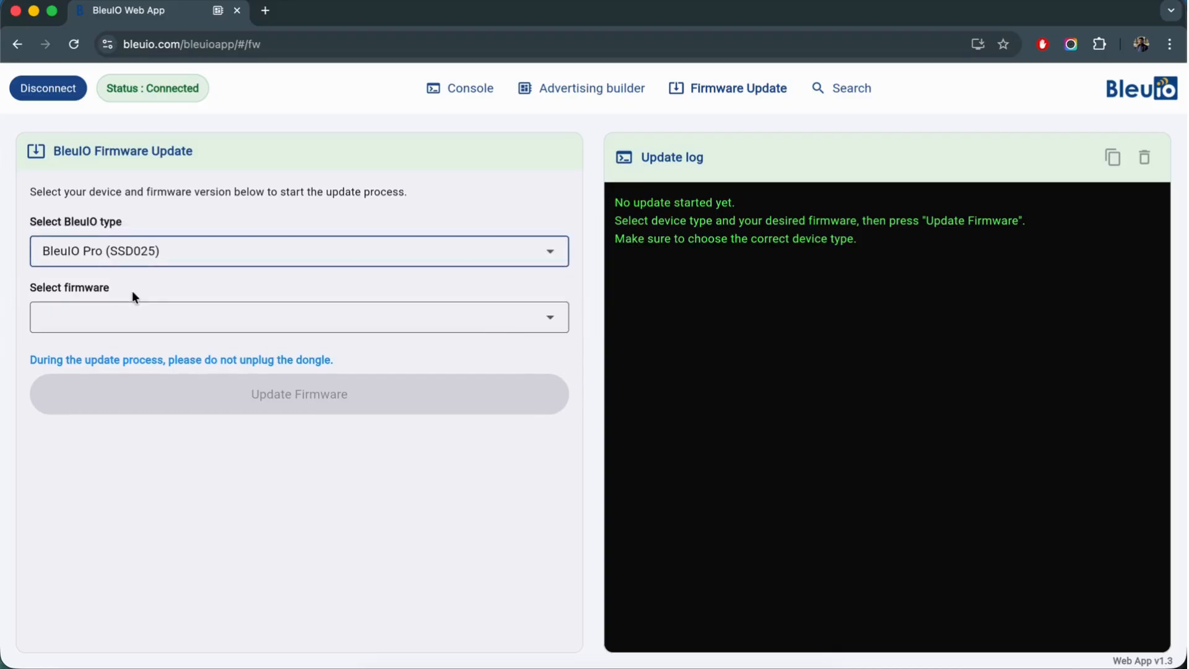
click(180, 317)
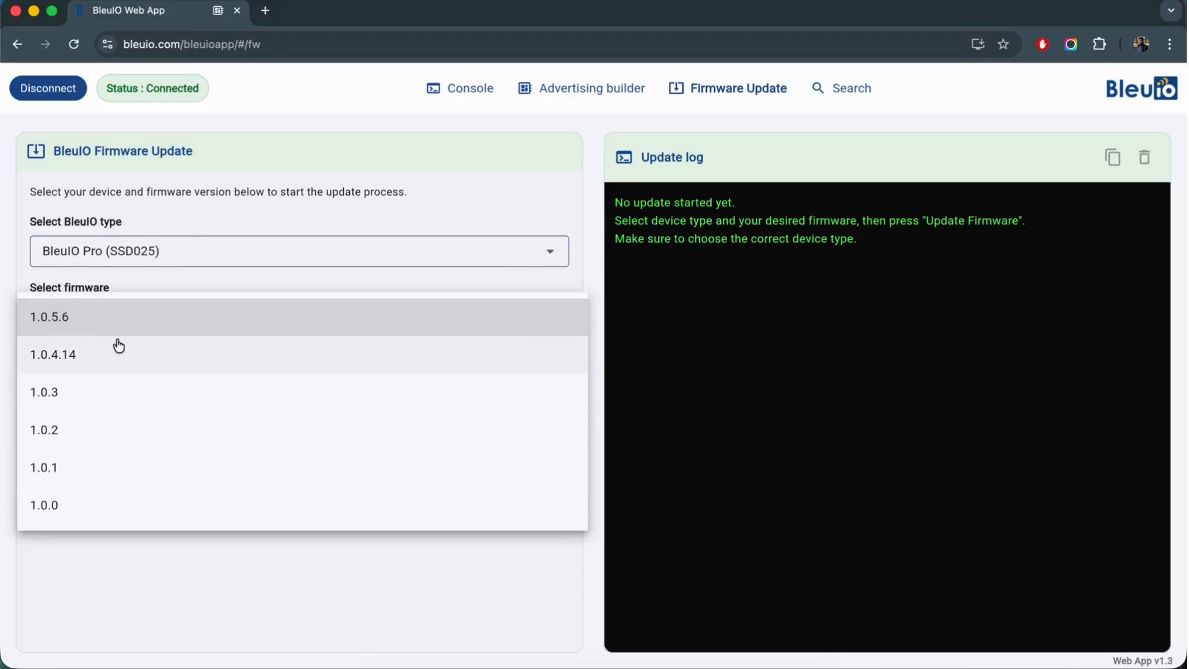
click(103, 326)
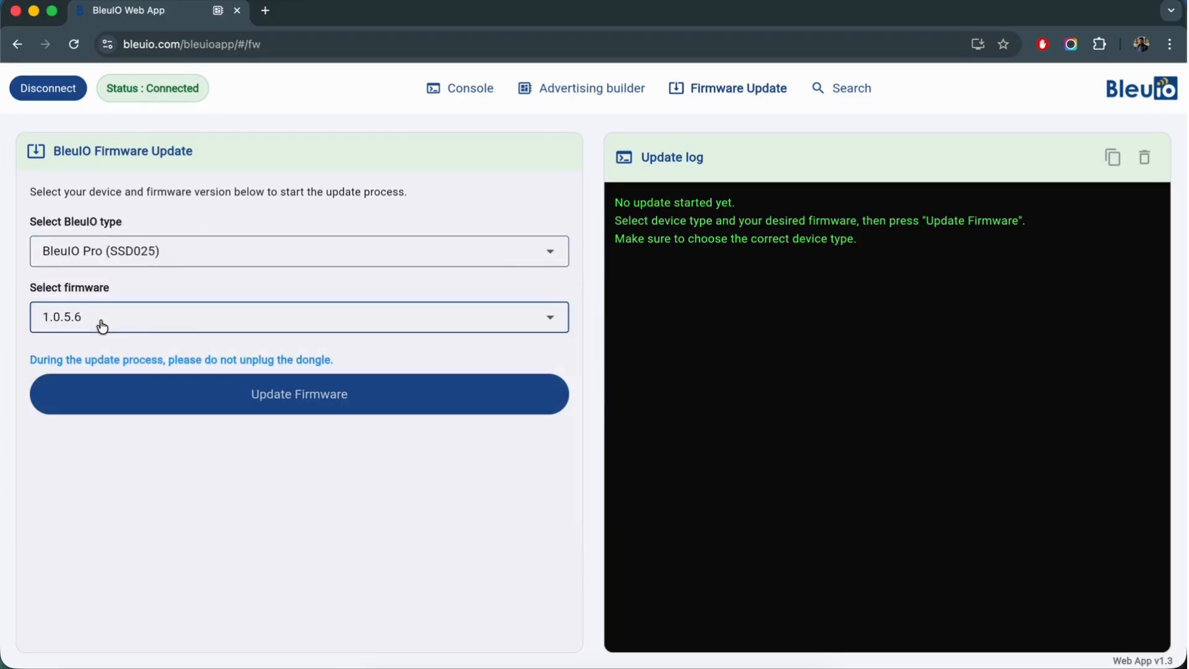
click(311, 404)
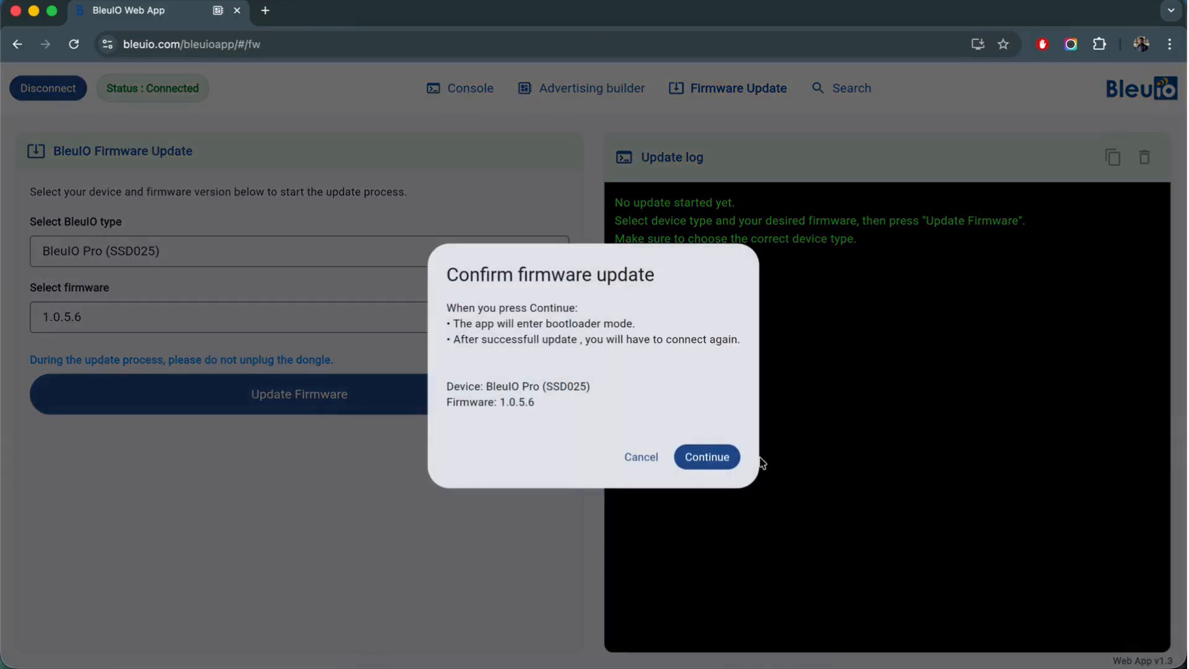
click(707, 457)
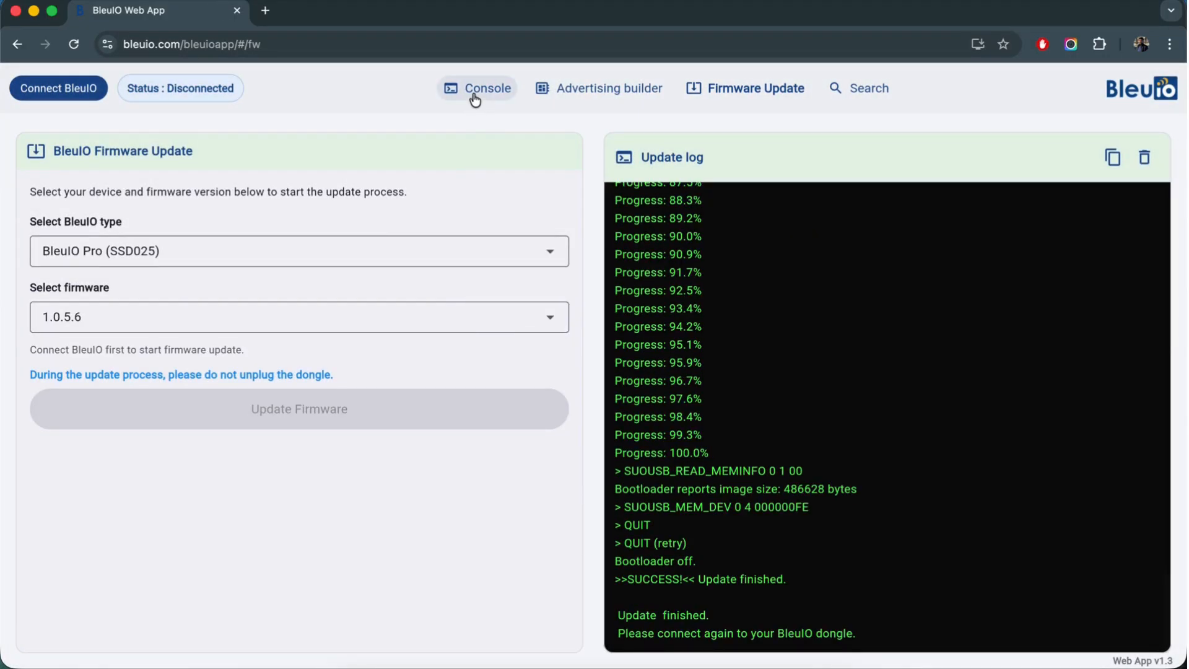
Step: Return to the console and reconnect the BleuIO Pro dongle through its serial port cu.usbmodem4041
click(475, 97)
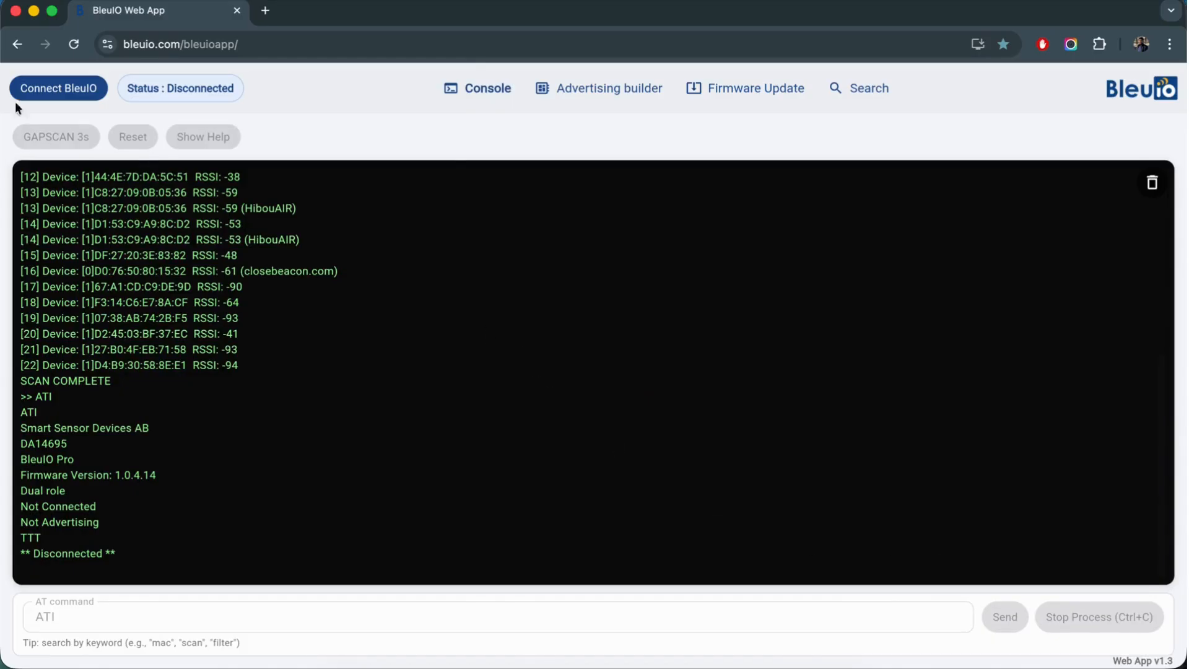
click(37, 92)
click(184, 206)
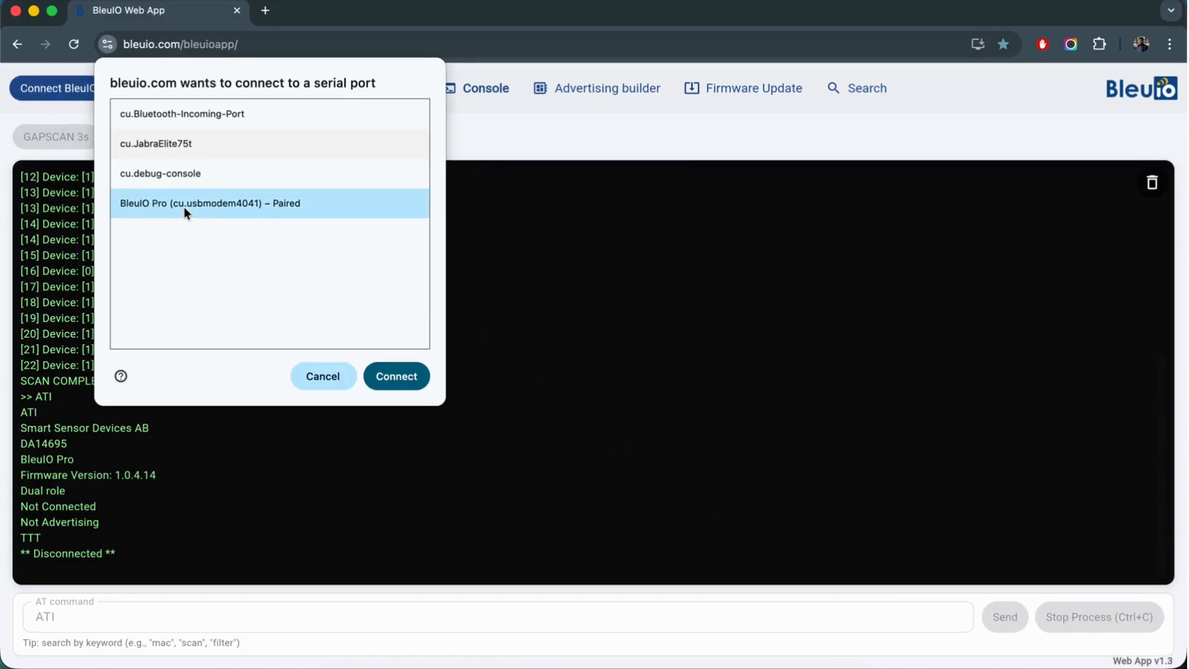
click(389, 375)
Step: Send ATI to the reconnected dongle and check the updated firmware version in the response
click(1012, 623)
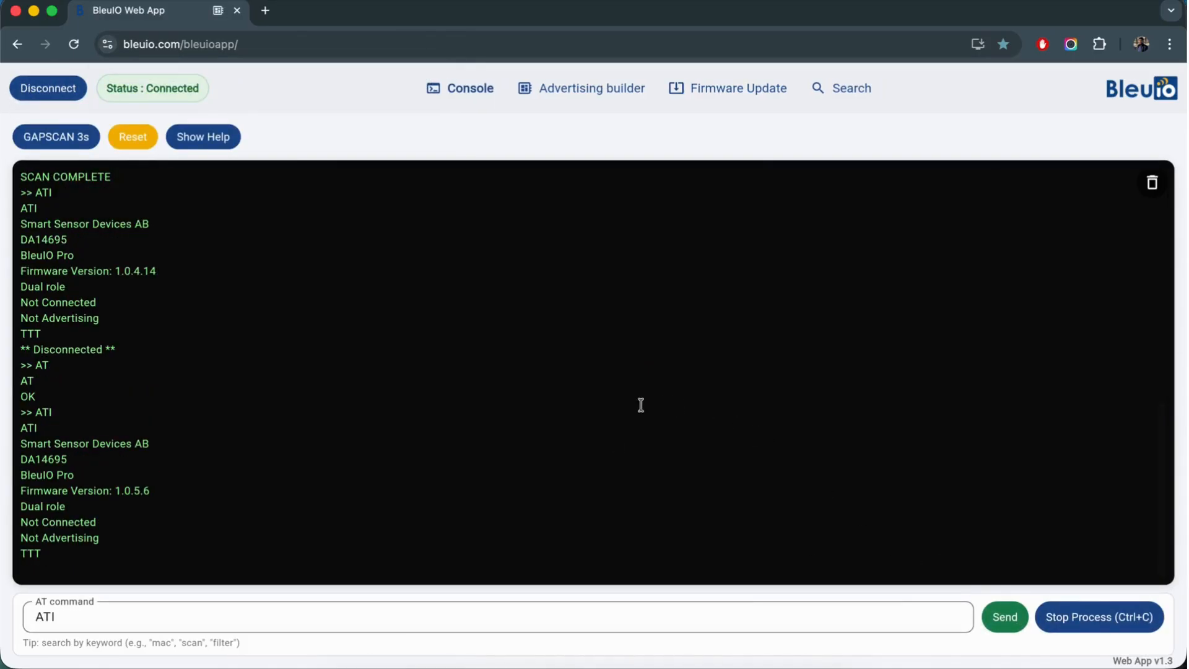
drag(103, 489, 177, 489)
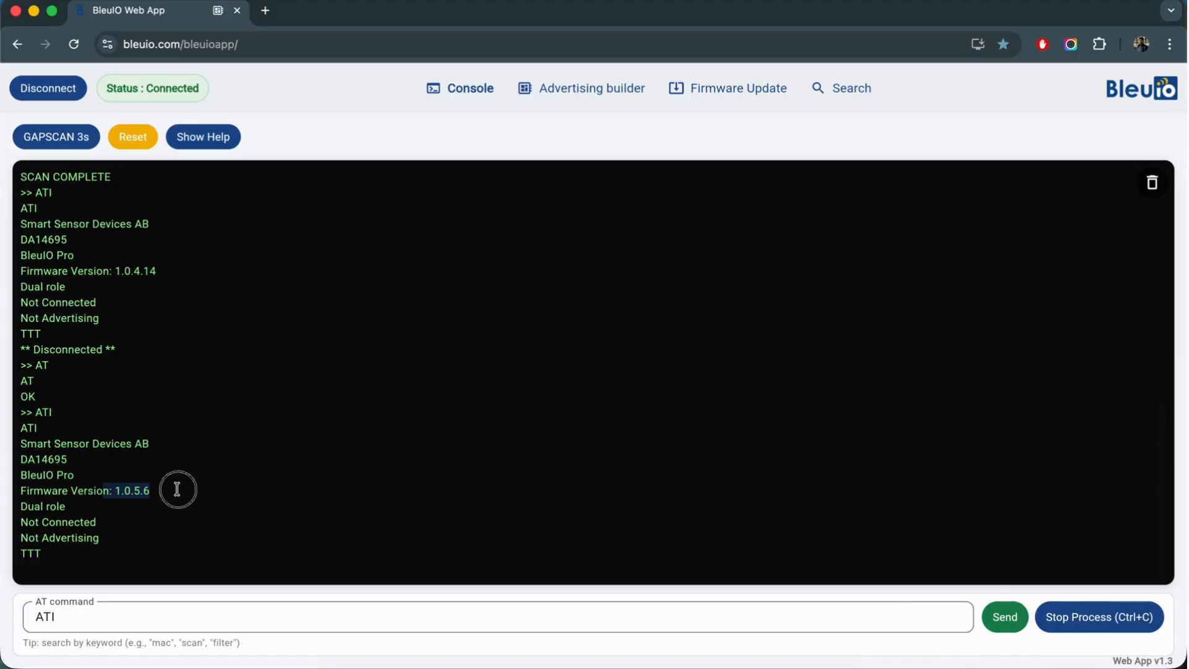
click(259, 466)
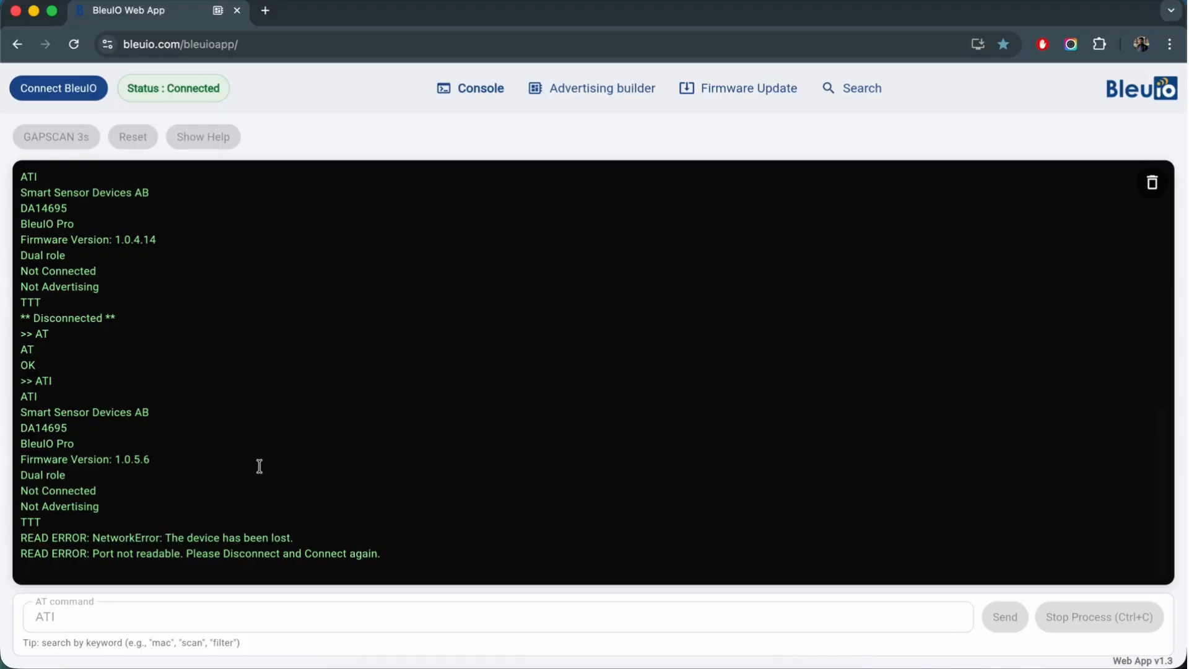
Step: Connect the standard BleuIO dongle through its paired serial port and send ATI to check its firmware version
click(81, 91)
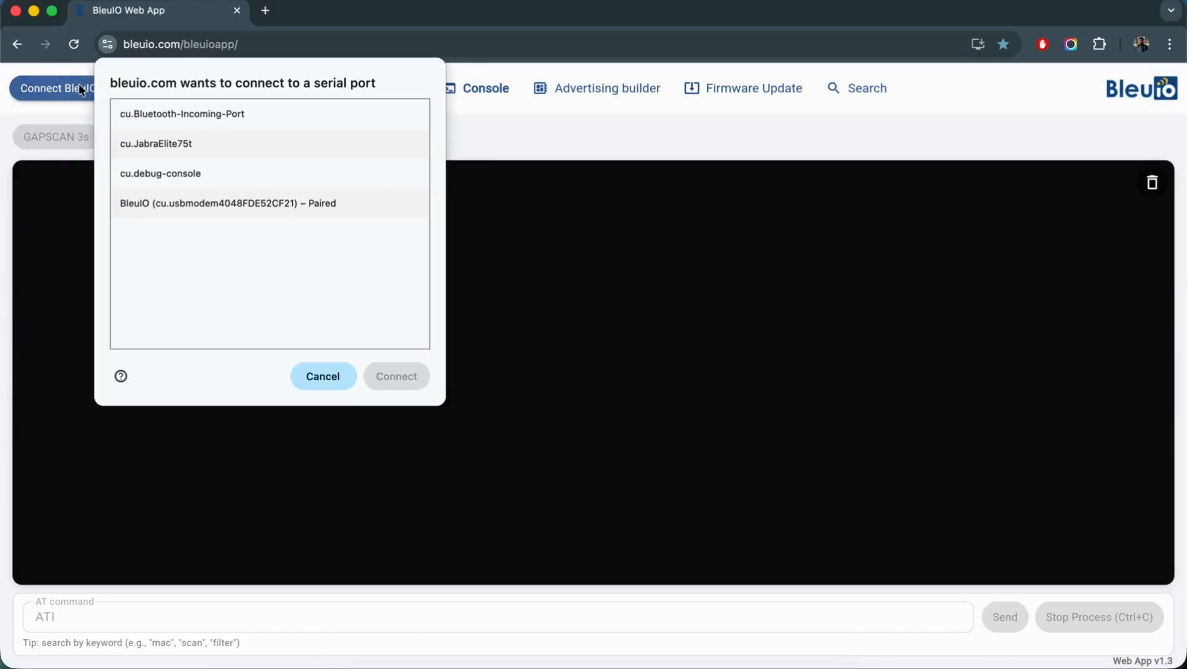
click(229, 202)
click(394, 376)
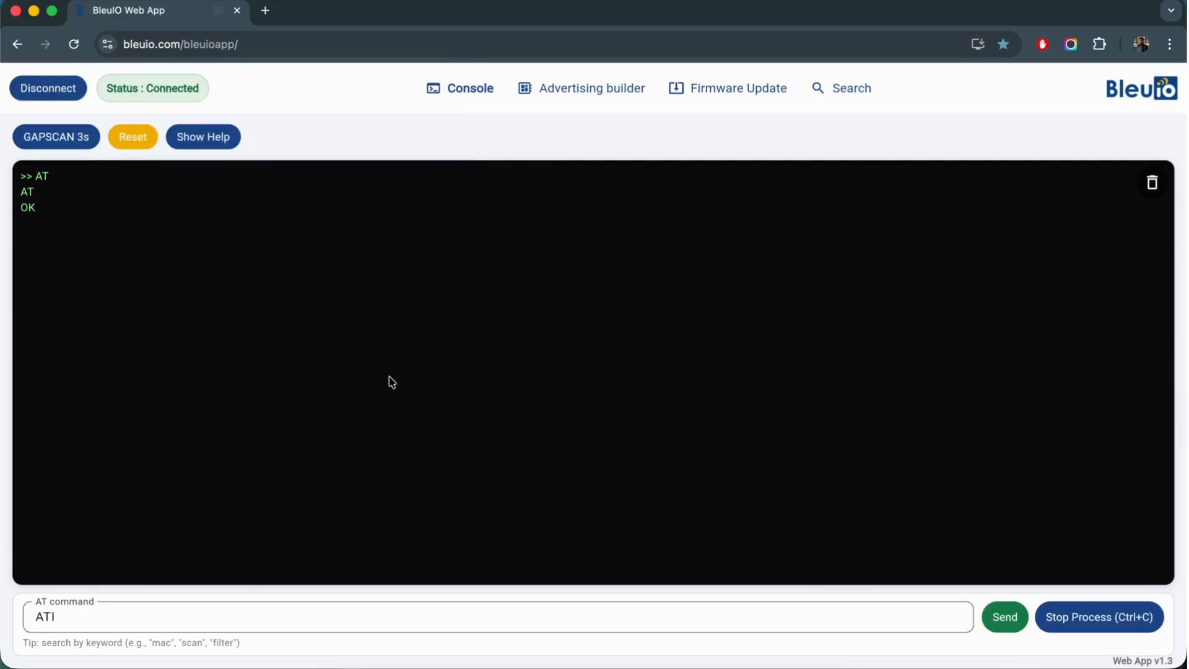
click(1005, 617)
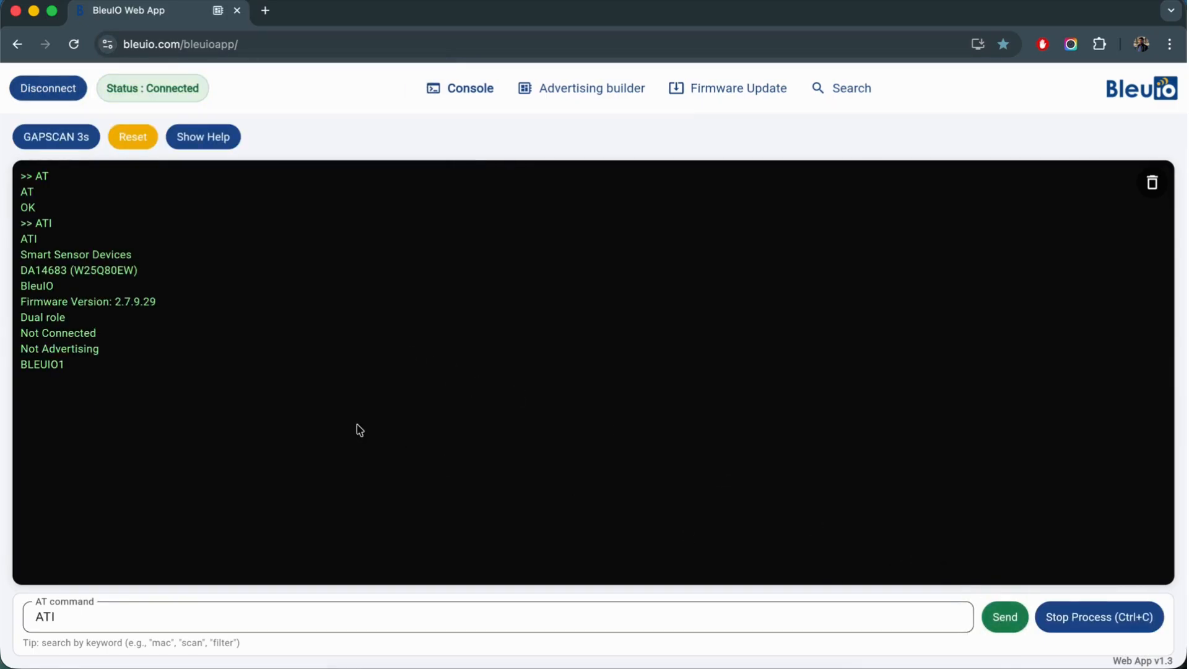
drag(87, 302, 212, 302)
Step: Update the dongle's firmware with device type BleuIO (SSD005) and version 2.7.9.51, confirming the update and connecting the paired DA1468x/DA1510x CDC bootloader port
click(714, 93)
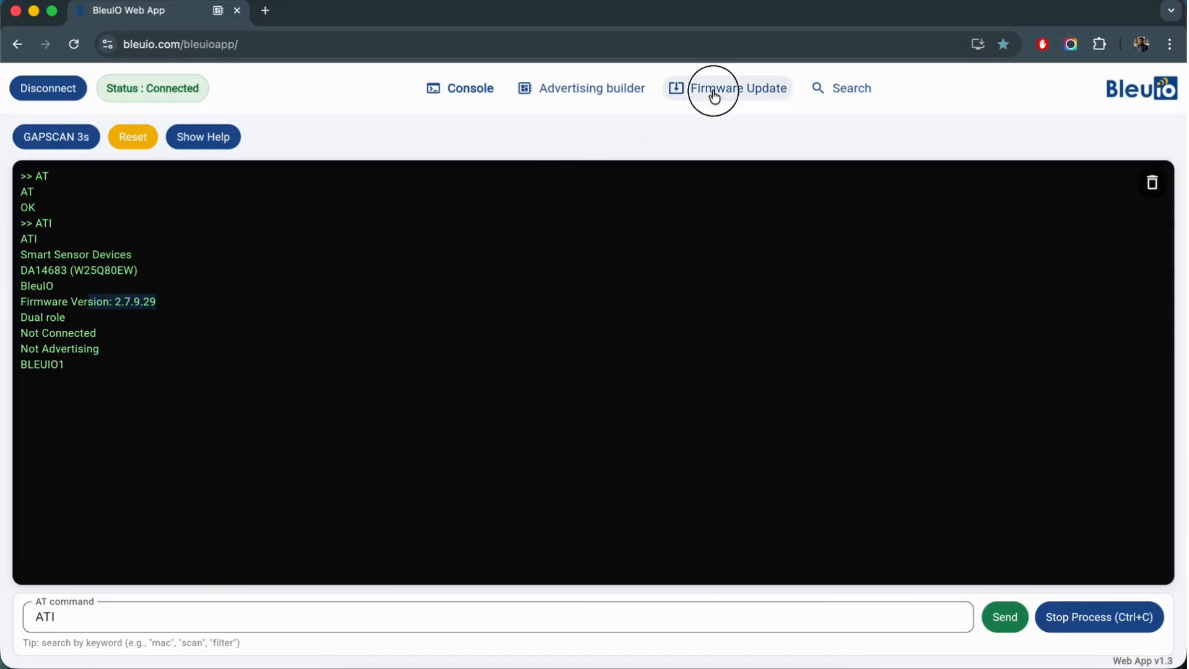
click(310, 253)
click(295, 249)
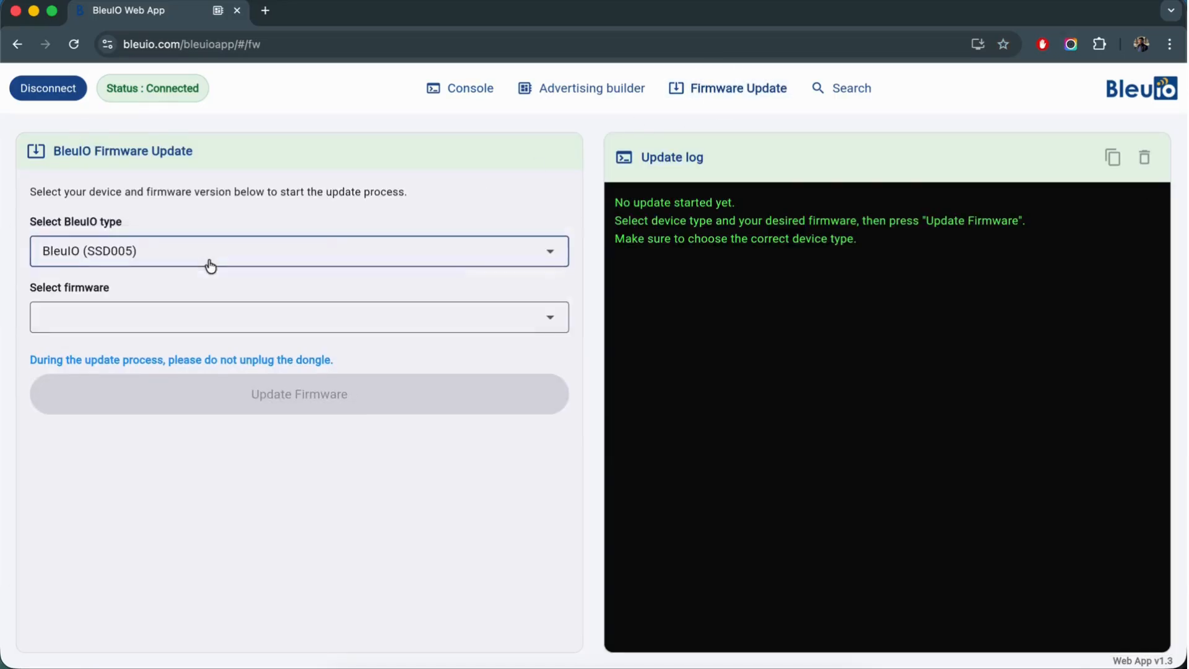
click(175, 323)
click(85, 132)
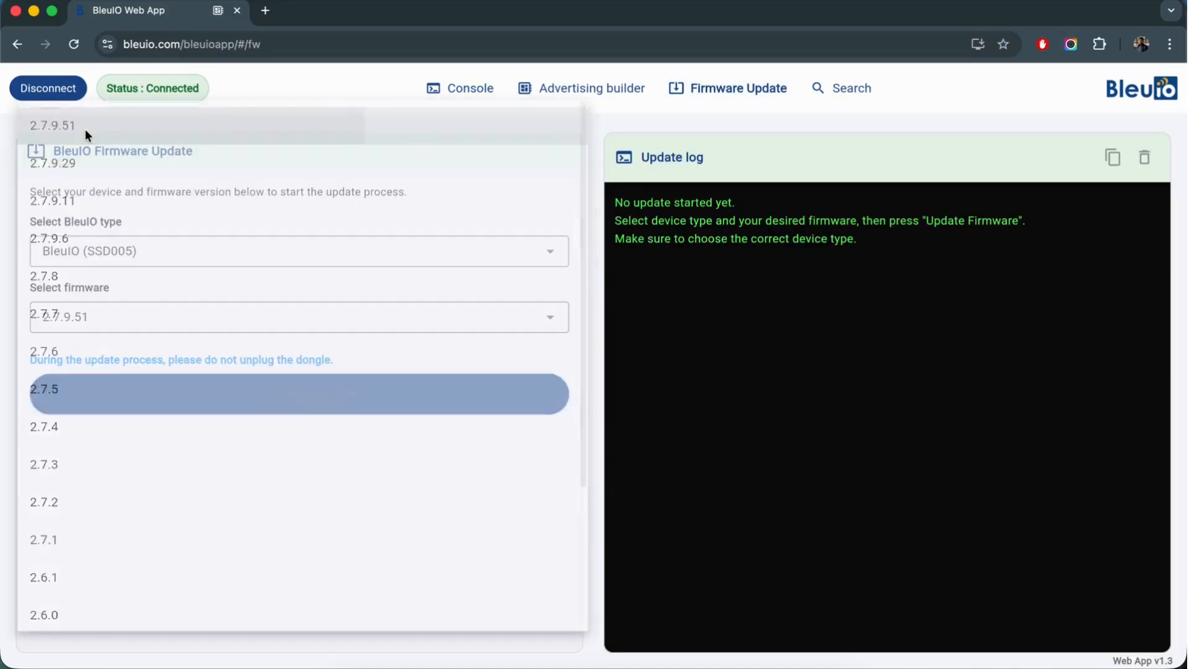
click(293, 401)
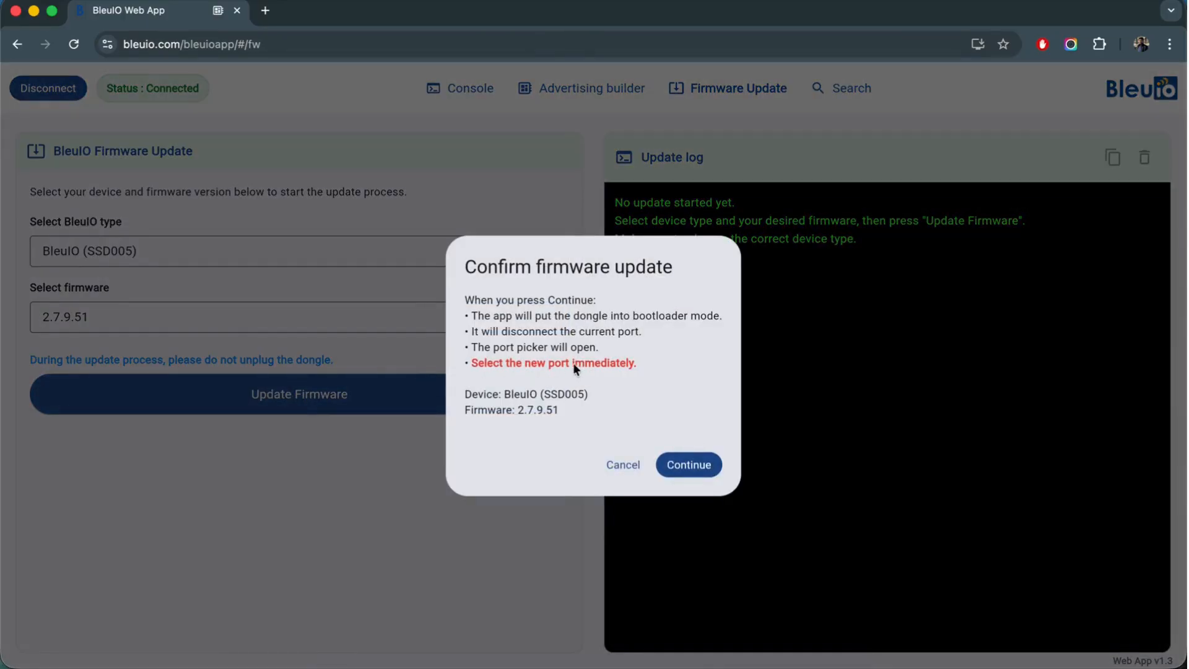
click(696, 466)
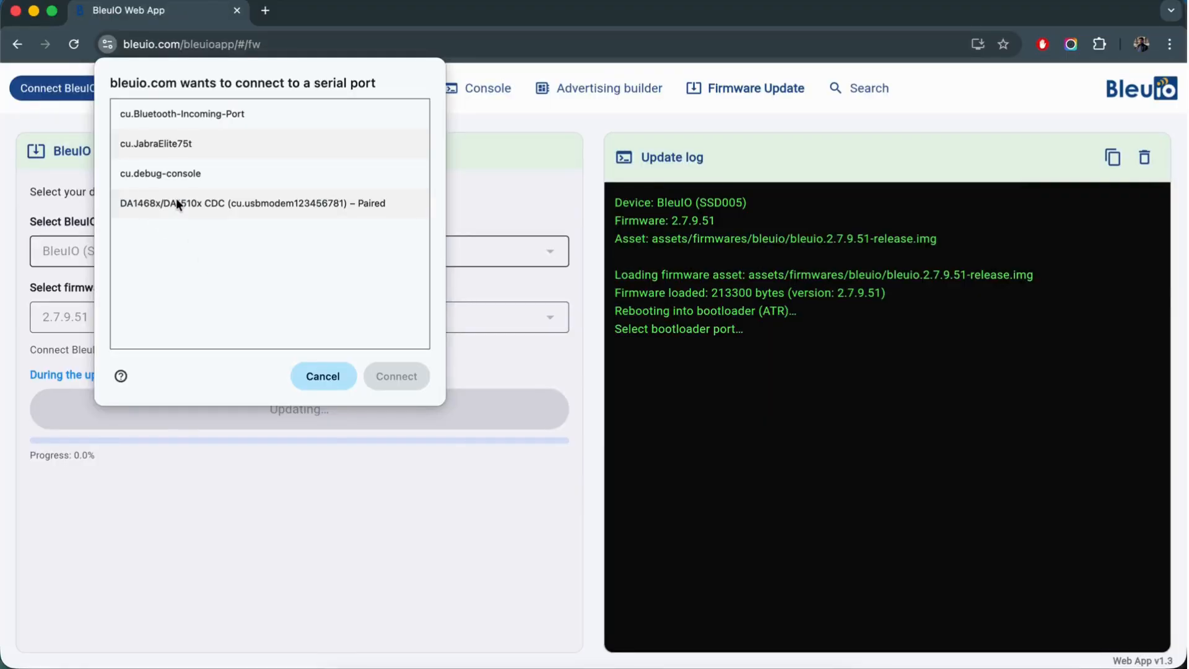
click(176, 199)
click(391, 377)
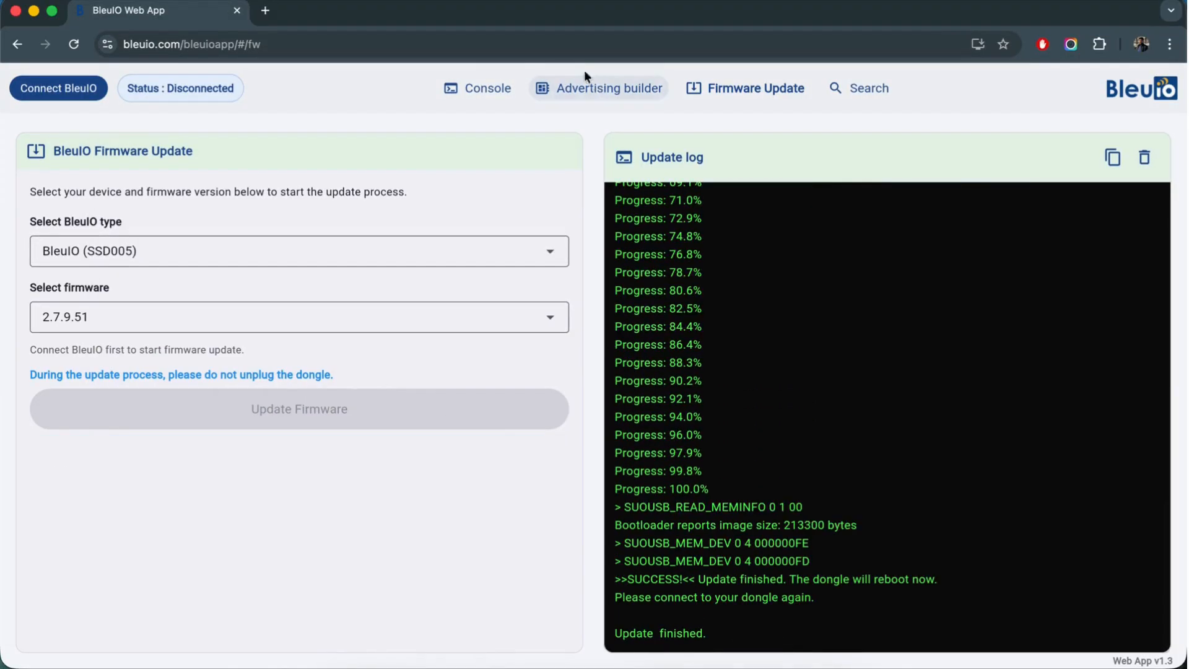
Step: Return to the console and reconnect the standard BleuIO dongle through its paired serial port
click(485, 87)
click(84, 92)
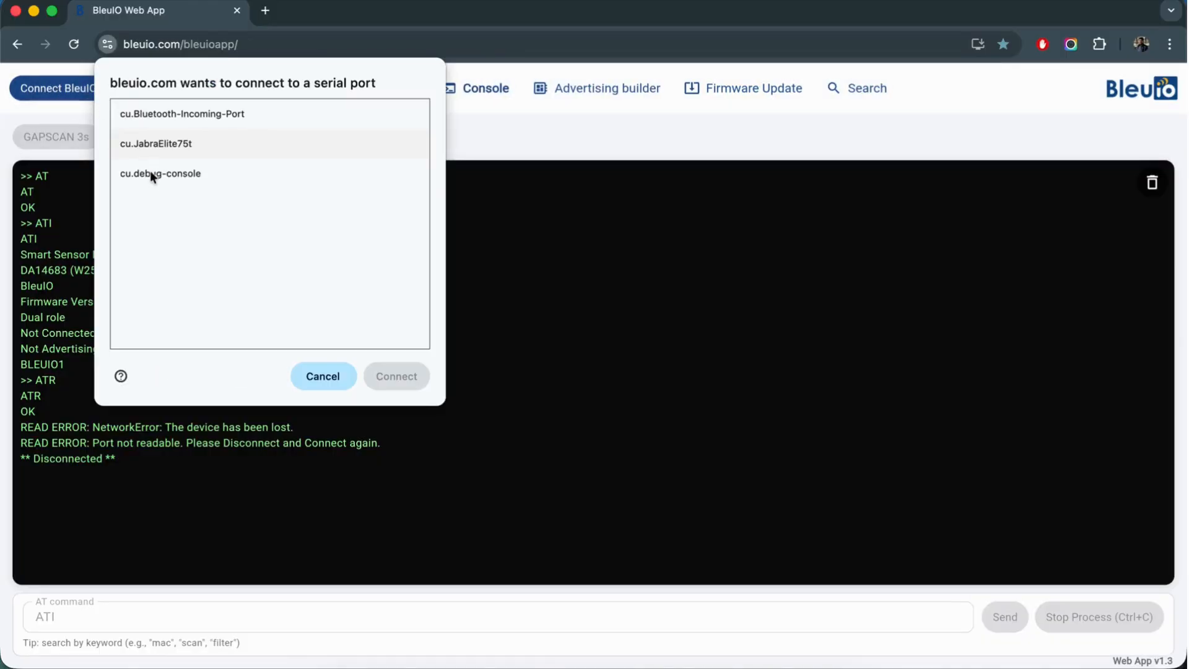
click(156, 206)
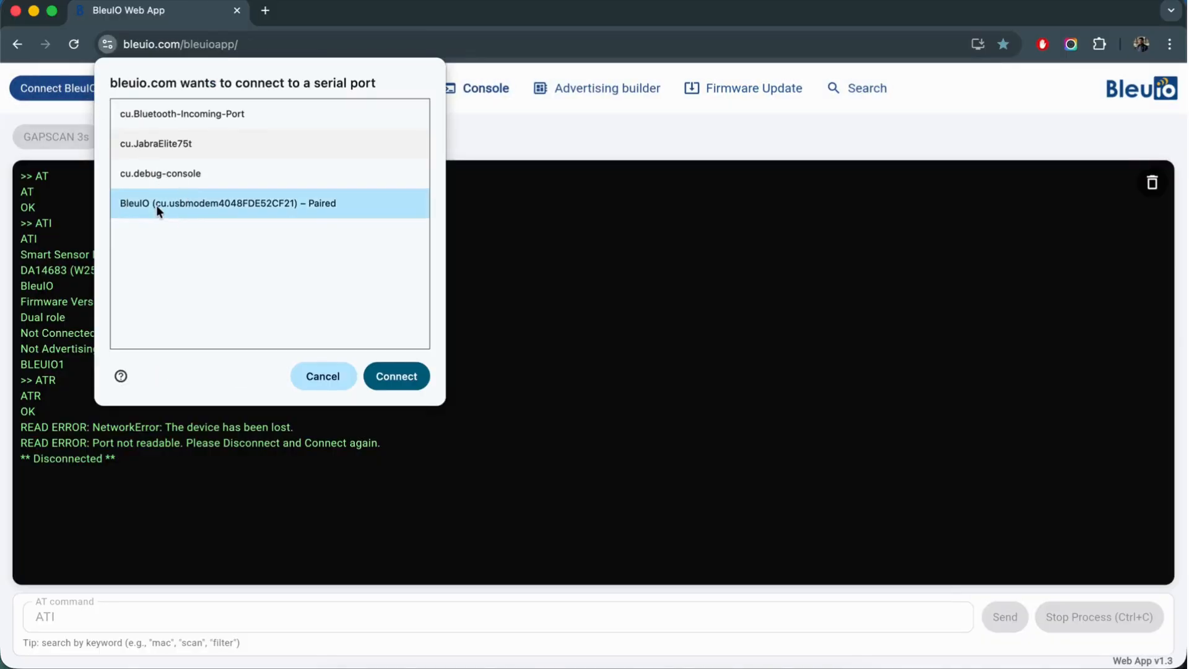
click(397, 376)
Step: Send ATI to check the dongle's updated firmware version in the response, and clear the console output
click(1003, 618)
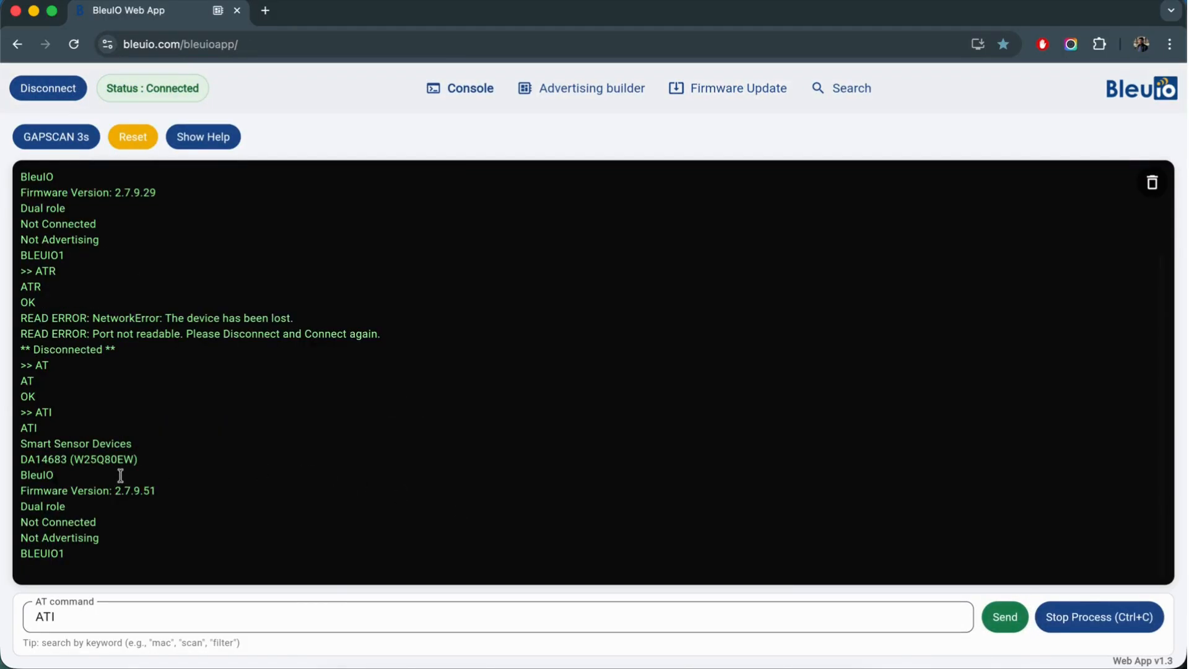
drag(96, 491, 189, 490)
click(195, 489)
click(1152, 182)
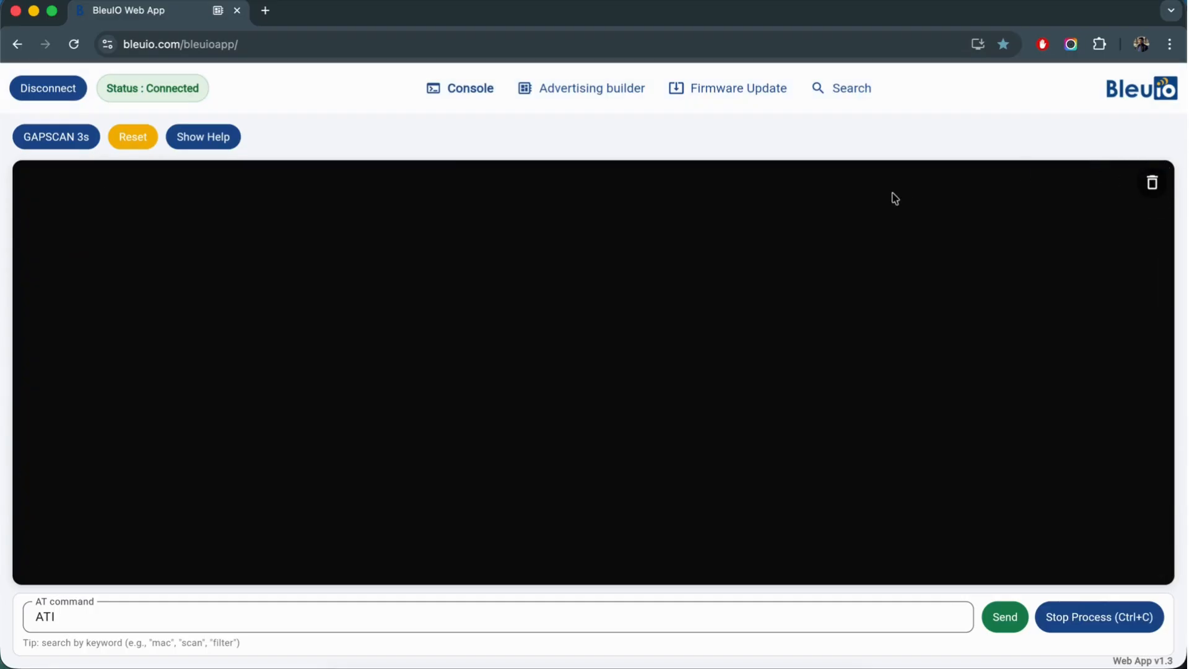